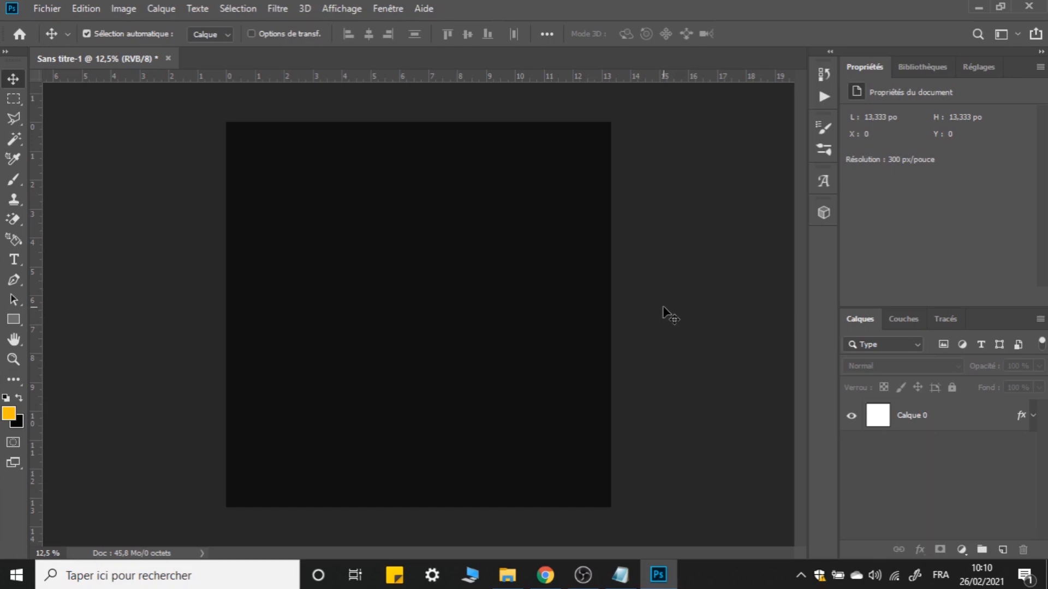
- Add a text layer reading "example" near the middle of the black canvas
{"action": "left_click", "coordinate": [13, 260]}
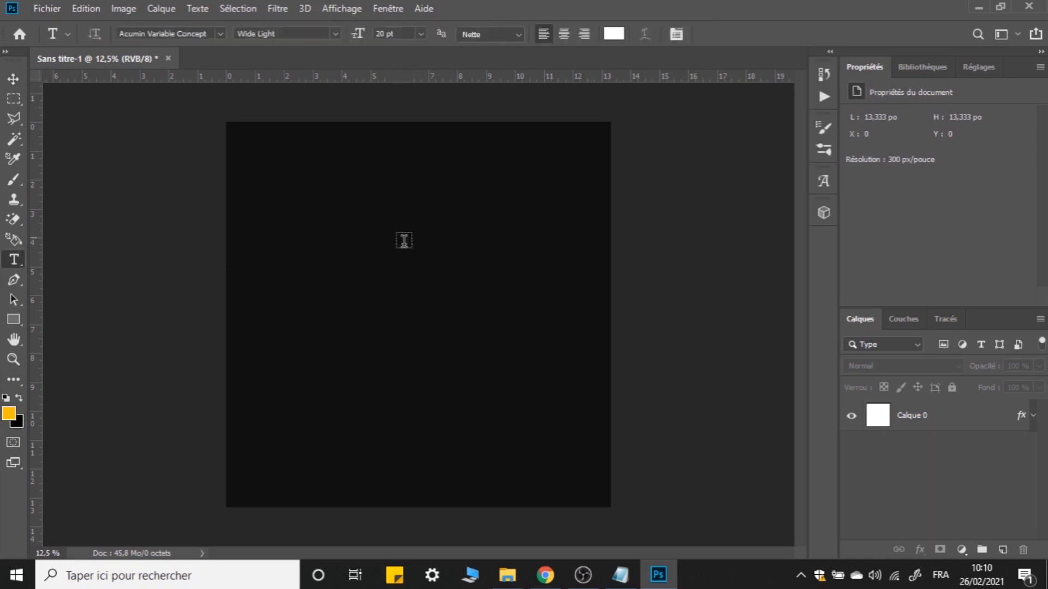
{"action": "left_click", "coordinate": [379, 290]}
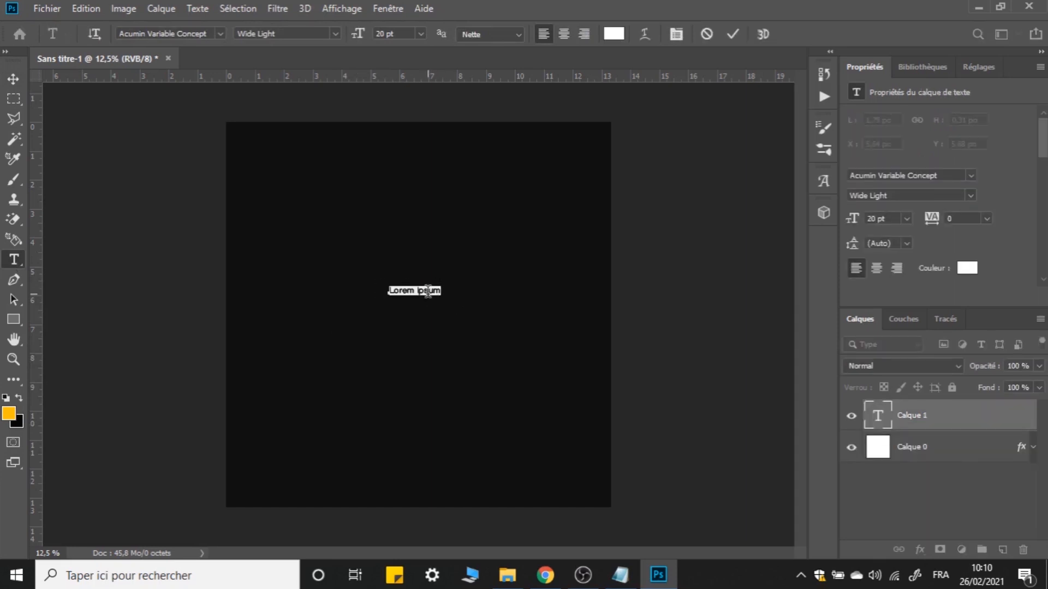
{"action": "type", "text": "example"}
- Set the font size of the word "example" to 200 pt and commit the text edit
{"action": "double_click", "coordinate": [402, 290]}
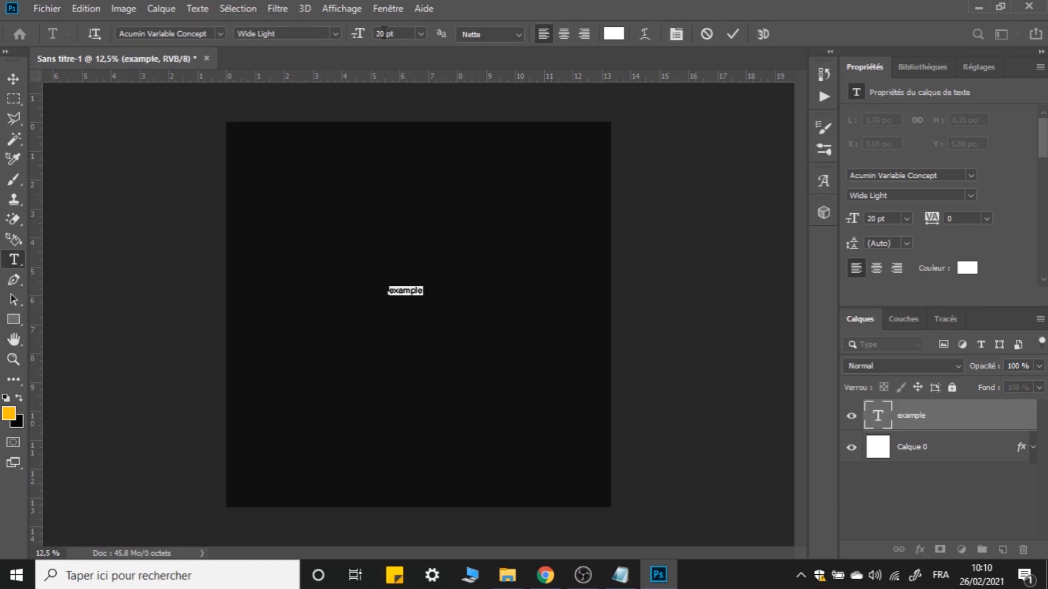
{"action": "left_click_drag", "start_coordinate": [385, 34], "coordinate": [348, 34]}
{"action": "type", "text": "200"}
{"action": "key", "text": "Return"}
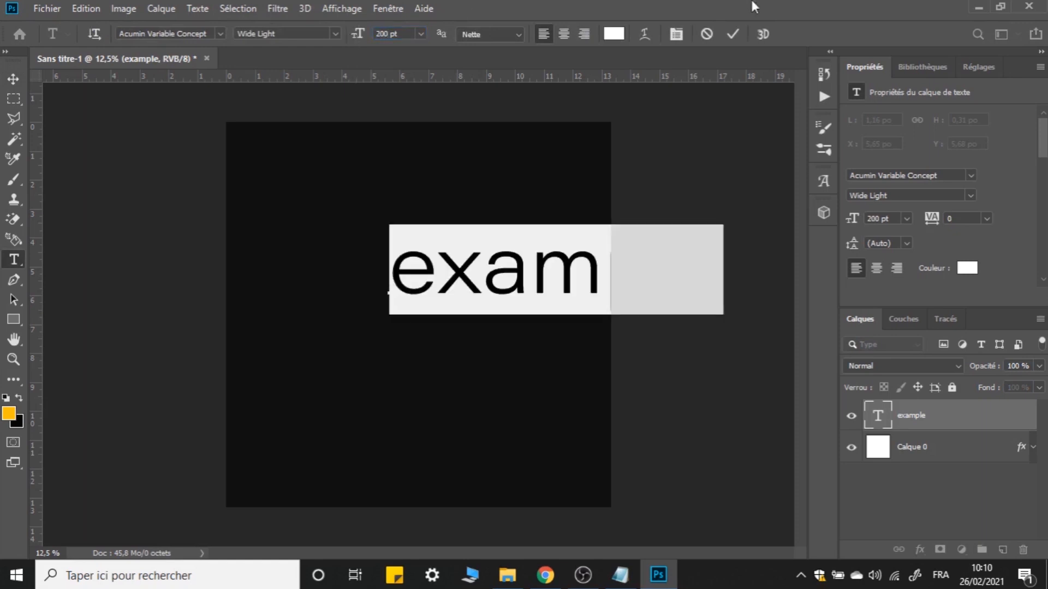
{"action": "left_click", "coordinate": [733, 33]}
- Move the "example" text fully onto the canvas and centre it vertically against the whole canvas
{"action": "left_click", "coordinate": [13, 79]}
{"action": "left_click_drag", "start_coordinate": [513, 278], "coordinate": [375, 298]}
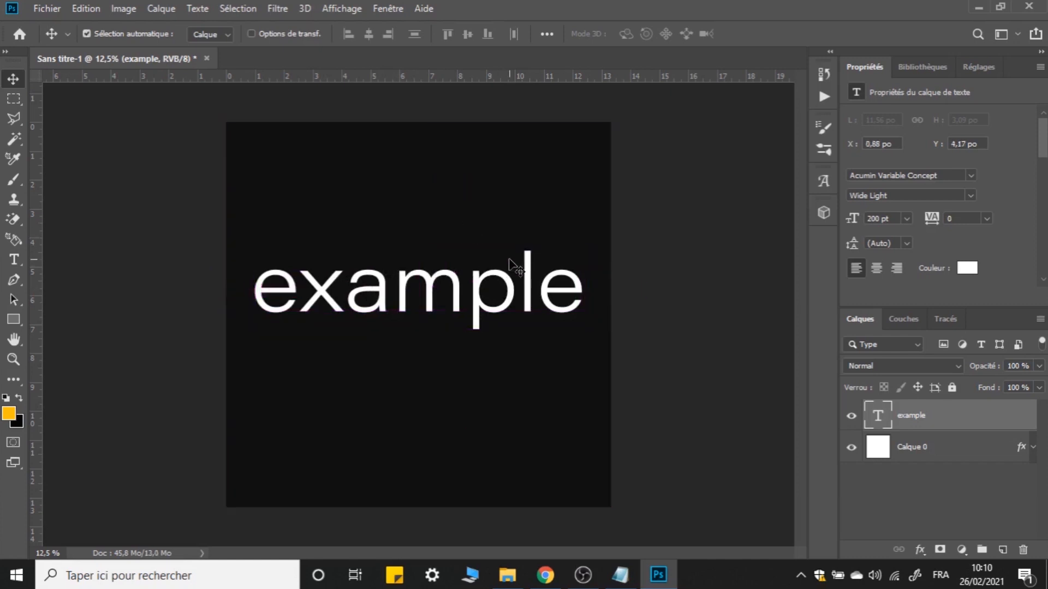
{"action": "key", "text": "ctrl+a"}
{"action": "left_click", "coordinate": [467, 34]}
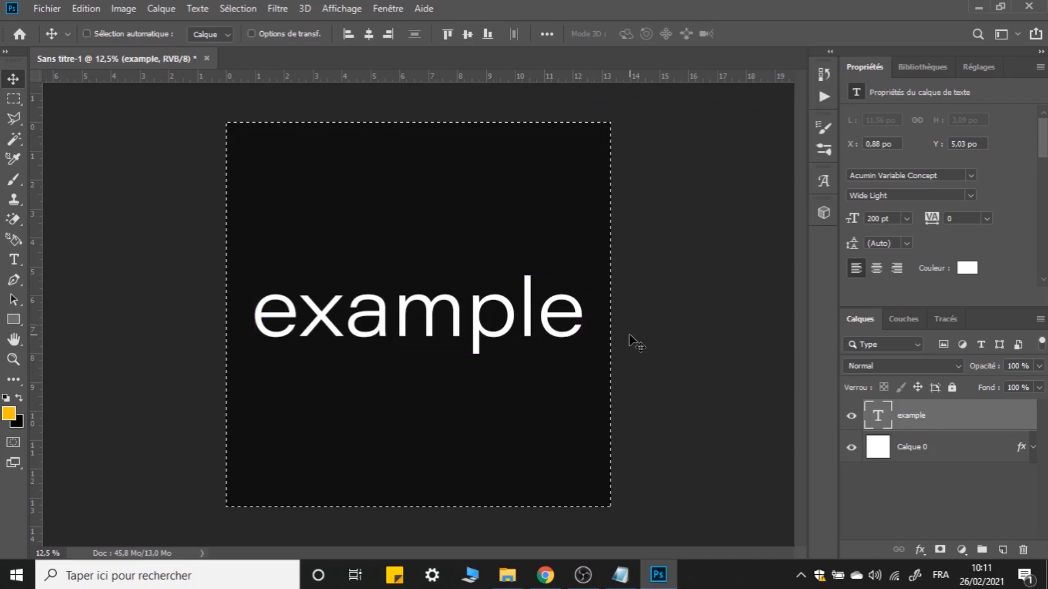
{"action": "key", "text": "ctrl+d"}
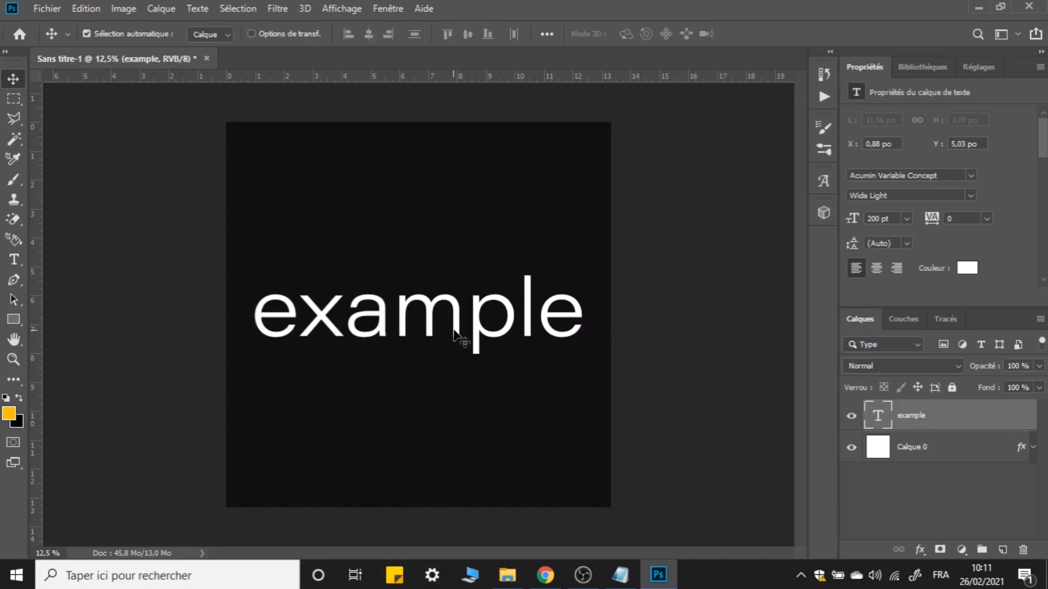
{"action": "key", "text": "ctrl+a"}
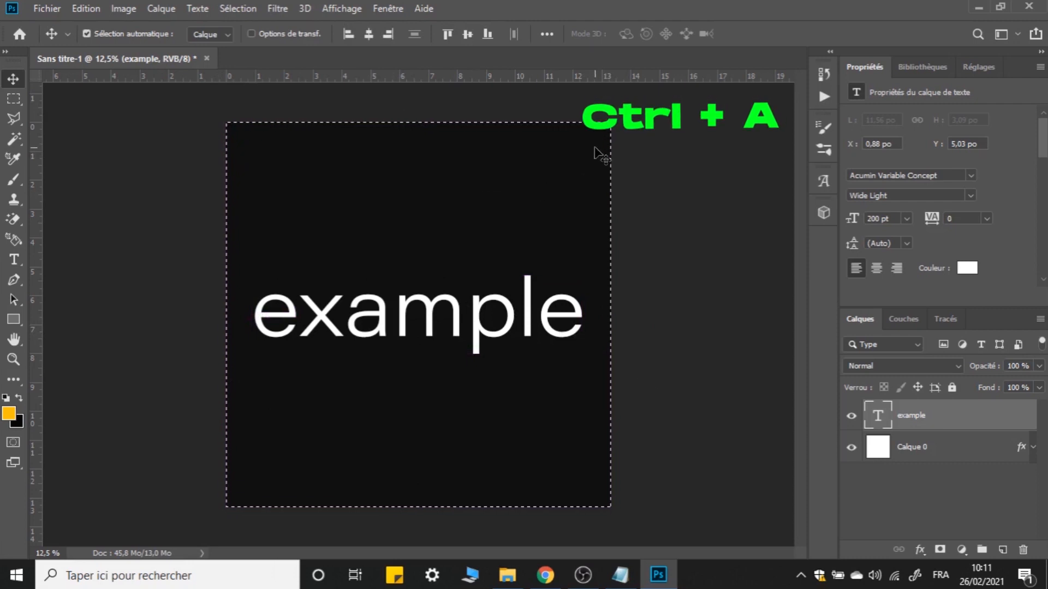
{"action": "key", "text": "ctrl"}
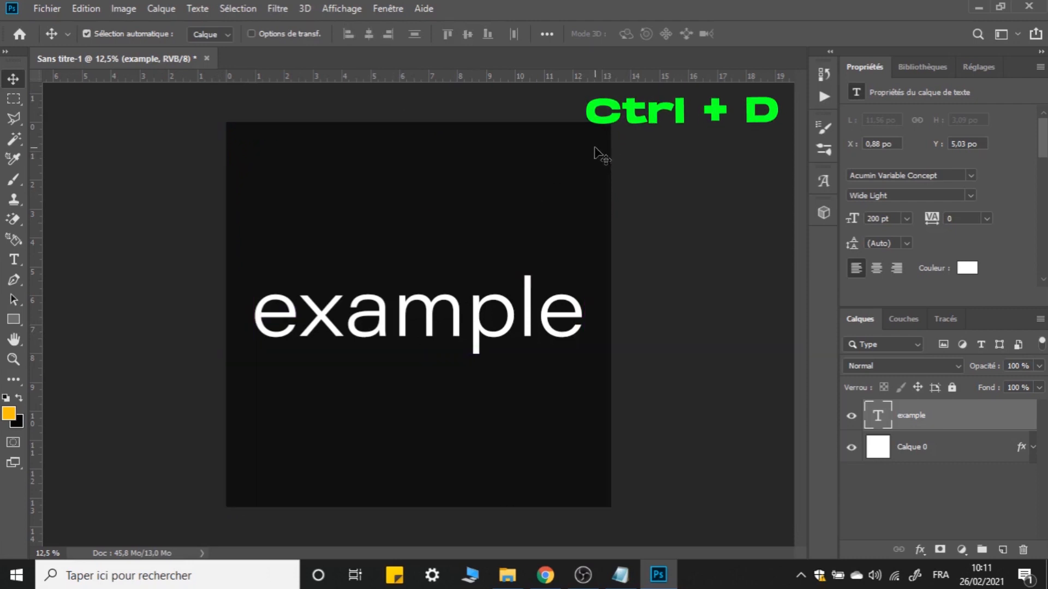
{"action": "key", "text": "ctrl+d"}
{"action": "key", "text": "ctrl+a"}
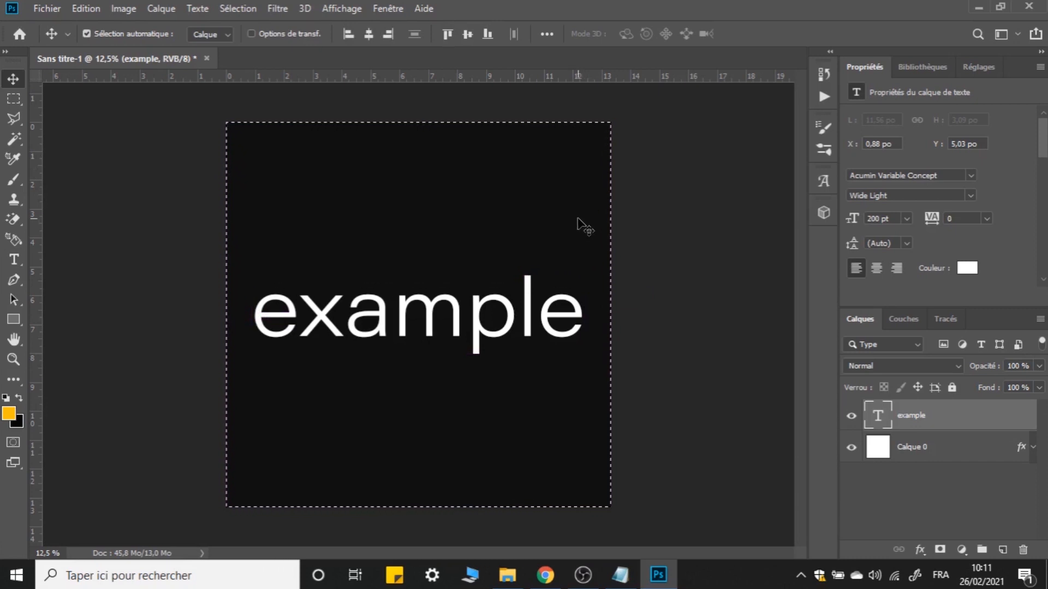
{"action": "key", "text": "ctrl+d"}
- Change the font of the "example" text to Futura Md BT Bold Italic and commit the edit
{"action": "double_click", "coordinate": [437, 314]}
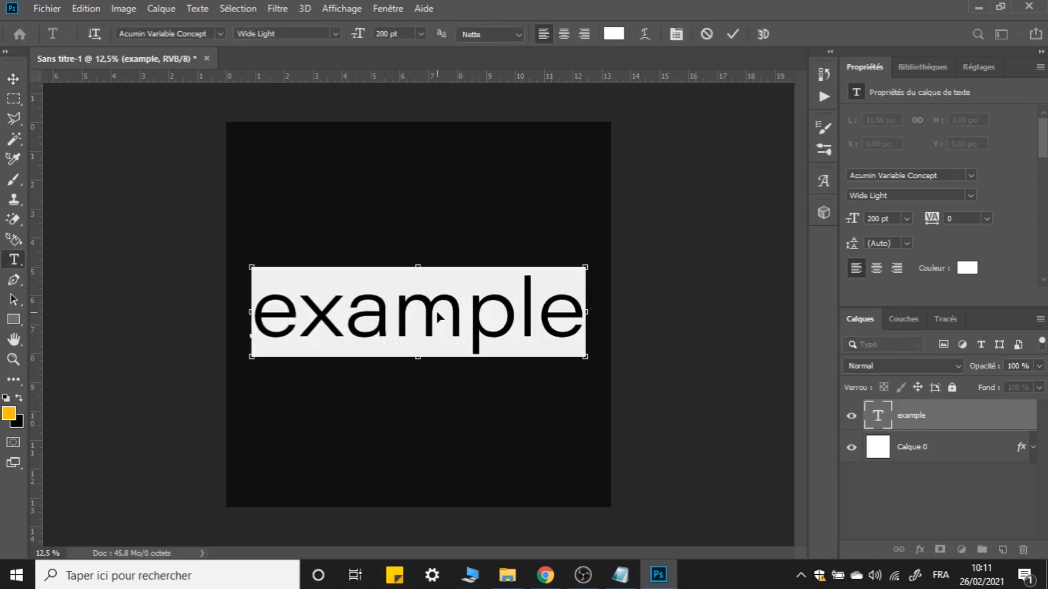
{"action": "key", "text": "ctrl+t"}
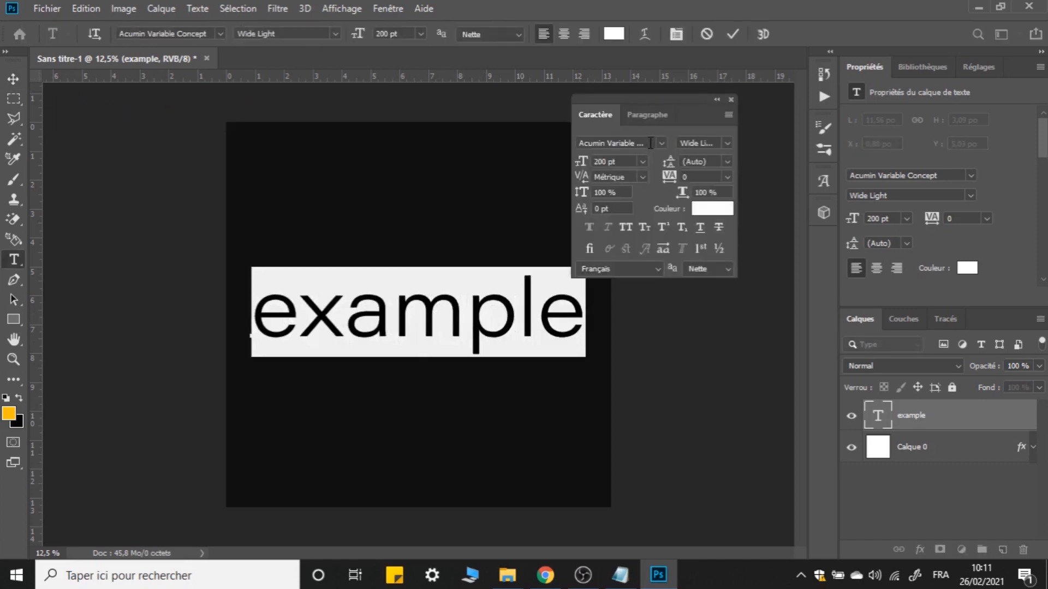
{"action": "left_click", "coordinate": [649, 143]}
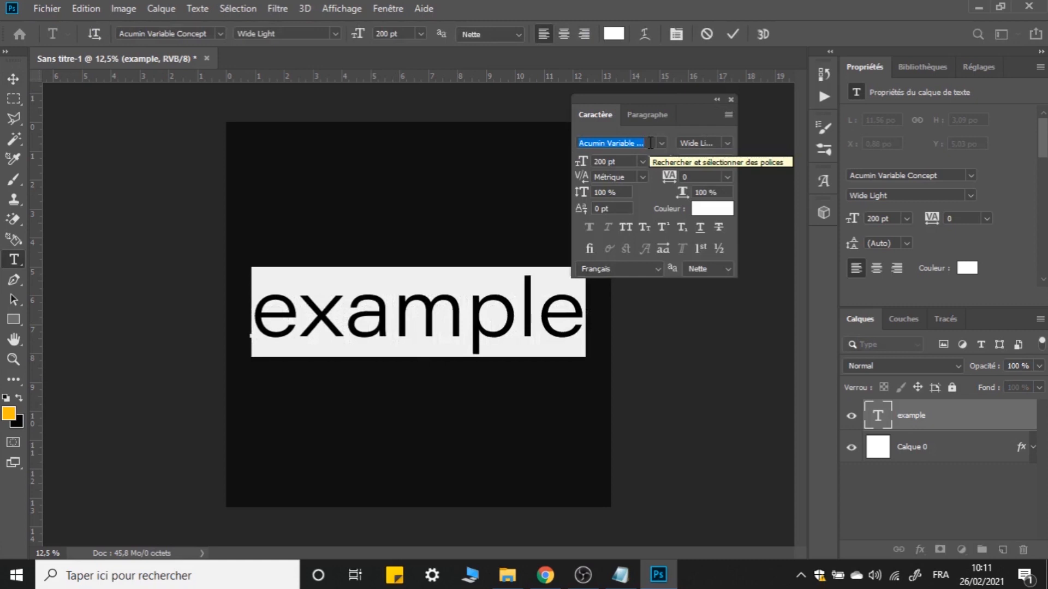
{"action": "left_click", "coordinate": [659, 143]}
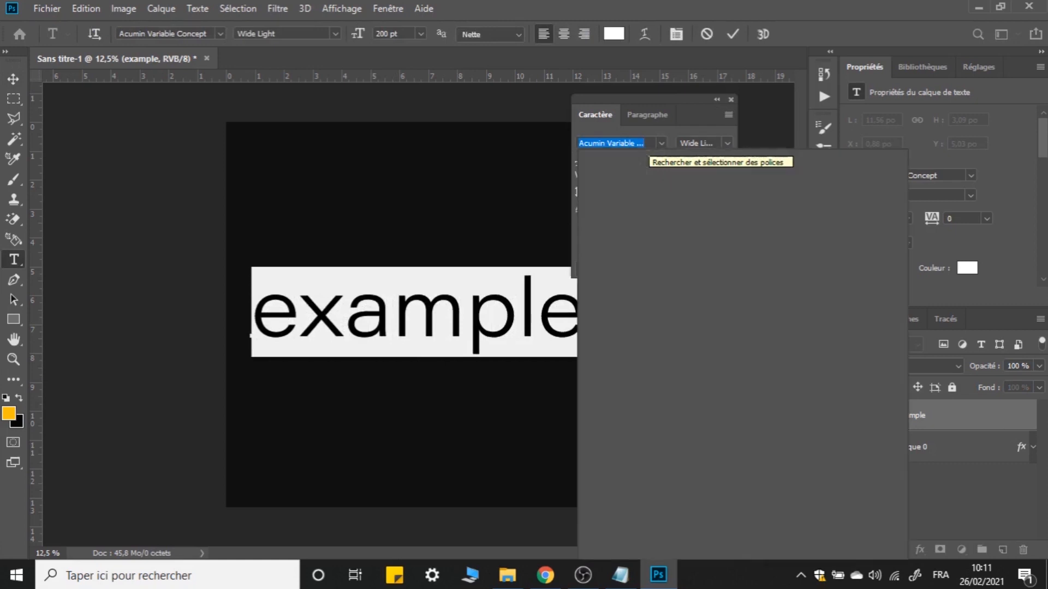
{"action": "type", "text": "futur"}
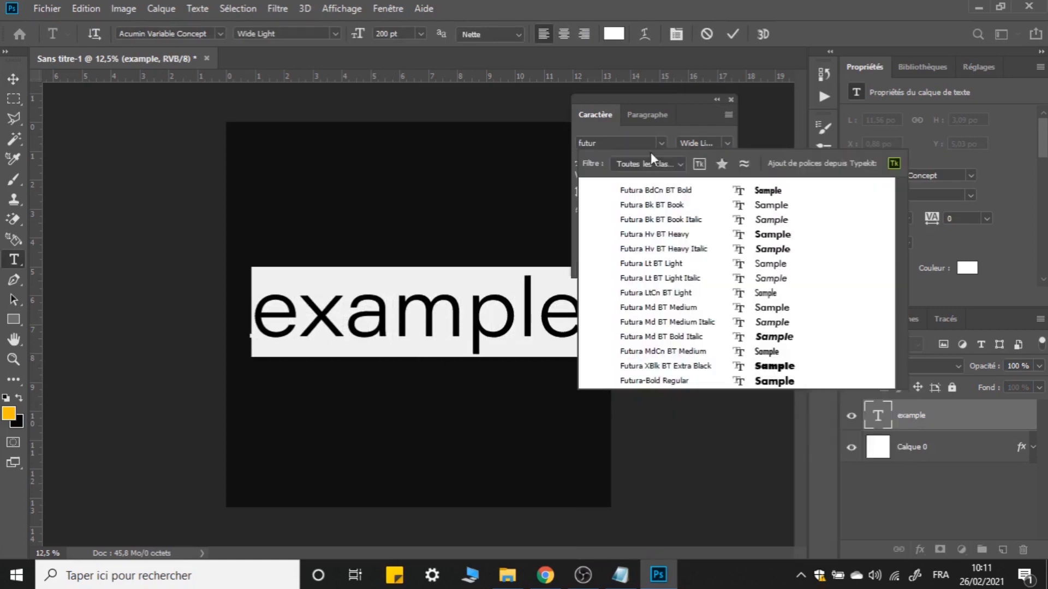
{"action": "left_click", "coordinate": [767, 337]}
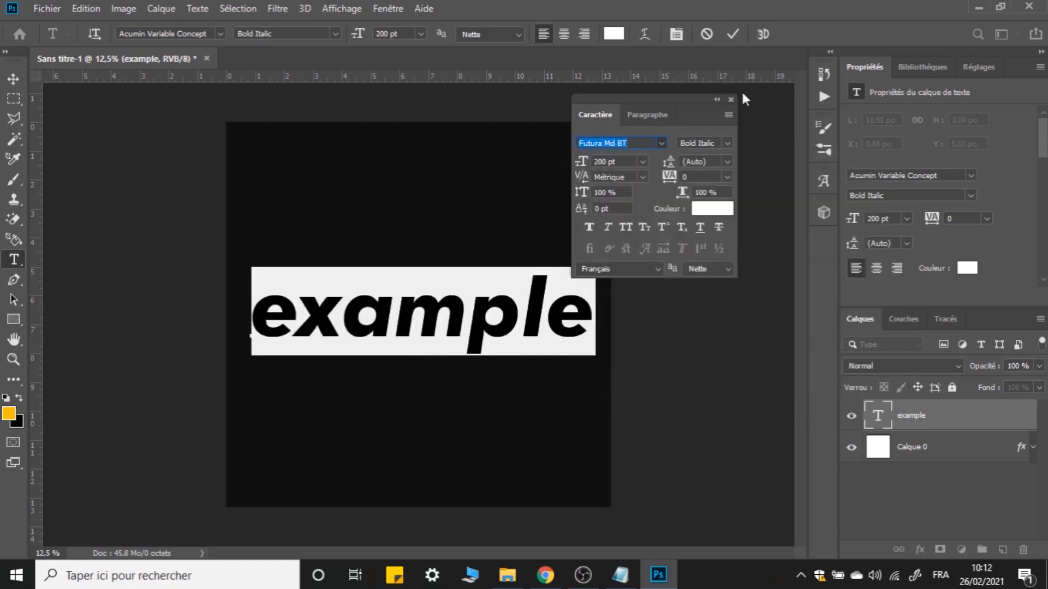
{"action": "left_click", "coordinate": [731, 35]}
{"action": "key", "text": "v"}
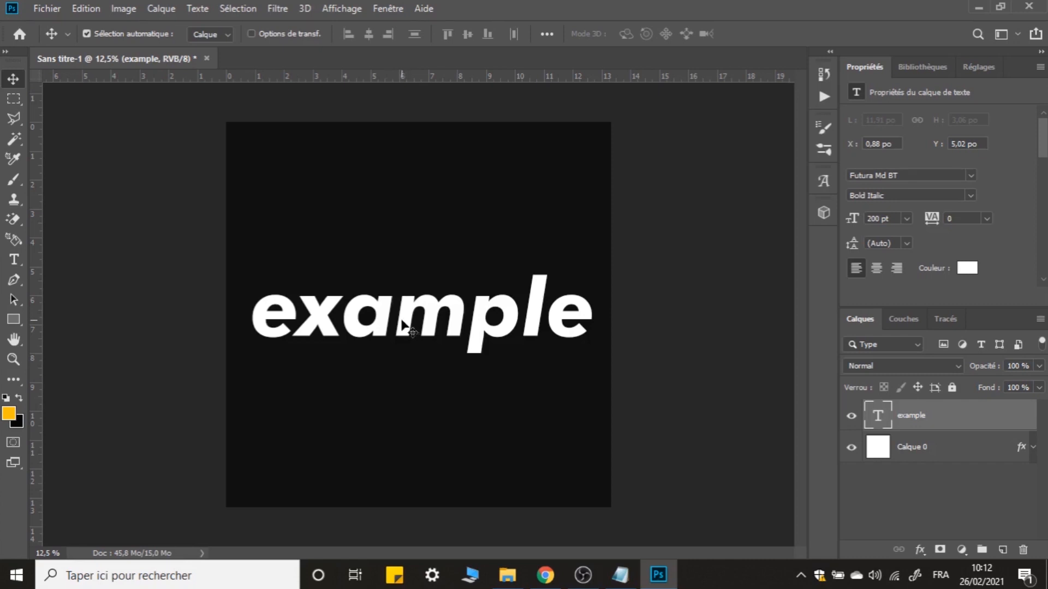
- Set the "example" text to all caps with a font size of 150 pt
{"action": "double_click", "coordinate": [434, 314]}
{"action": "key", "text": "ctrl+t"}
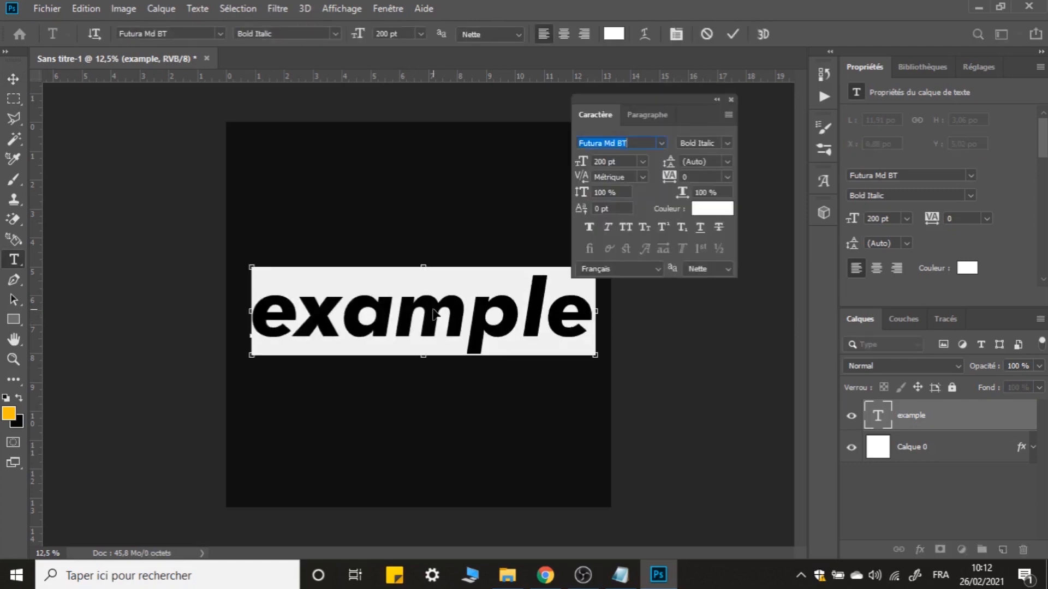
{"action": "left_click", "coordinate": [626, 227]}
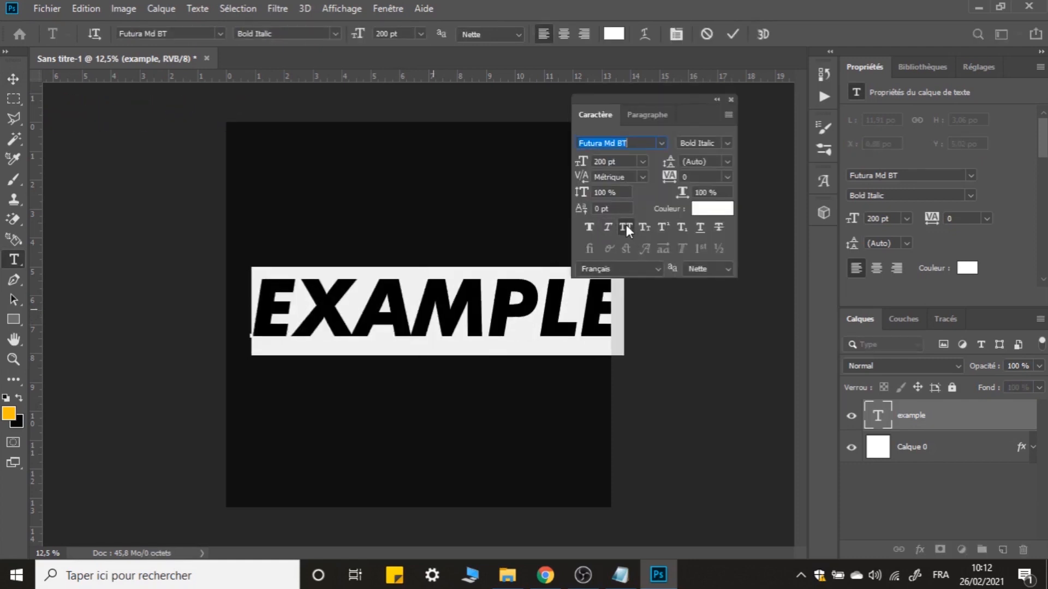
{"action": "key", "text": "Tab"}
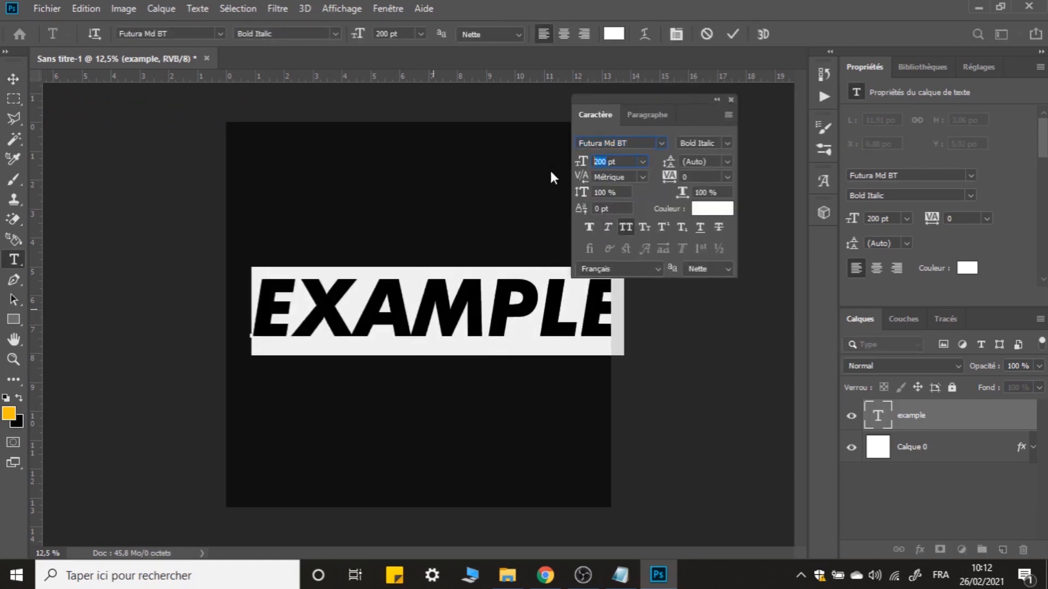
{"action": "type", "text": "150"}
{"action": "key", "text": "Return"}
{"action": "left_click", "coordinate": [731, 99]}
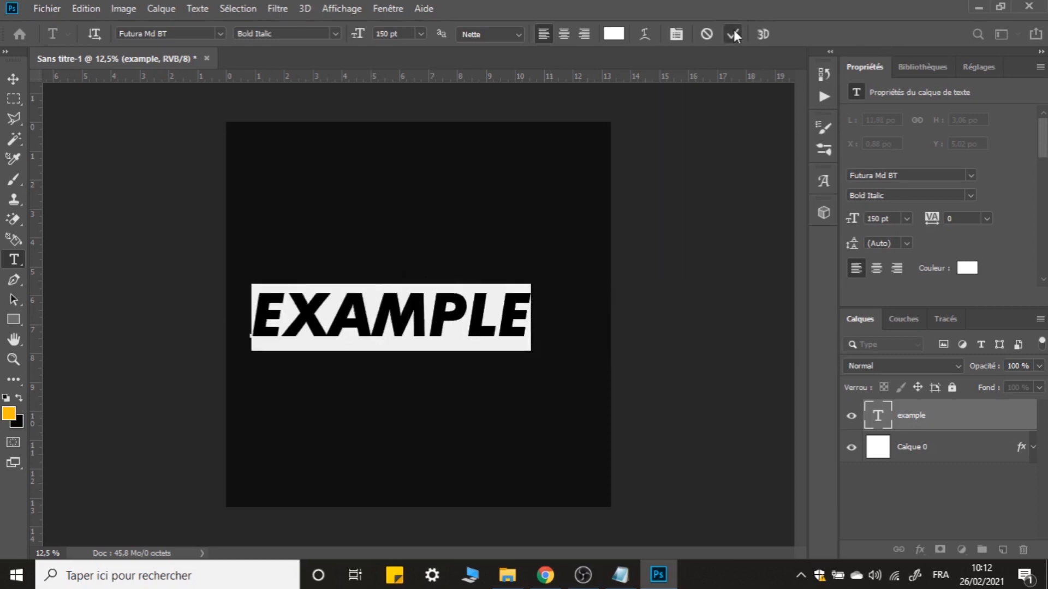
{"action": "left_click", "coordinate": [733, 34]}
{"action": "key", "text": "v"}
- Centre the resized EXAMPLE text against the whole canvas and clear the selection
{"action": "key", "text": "ctrl+a"}
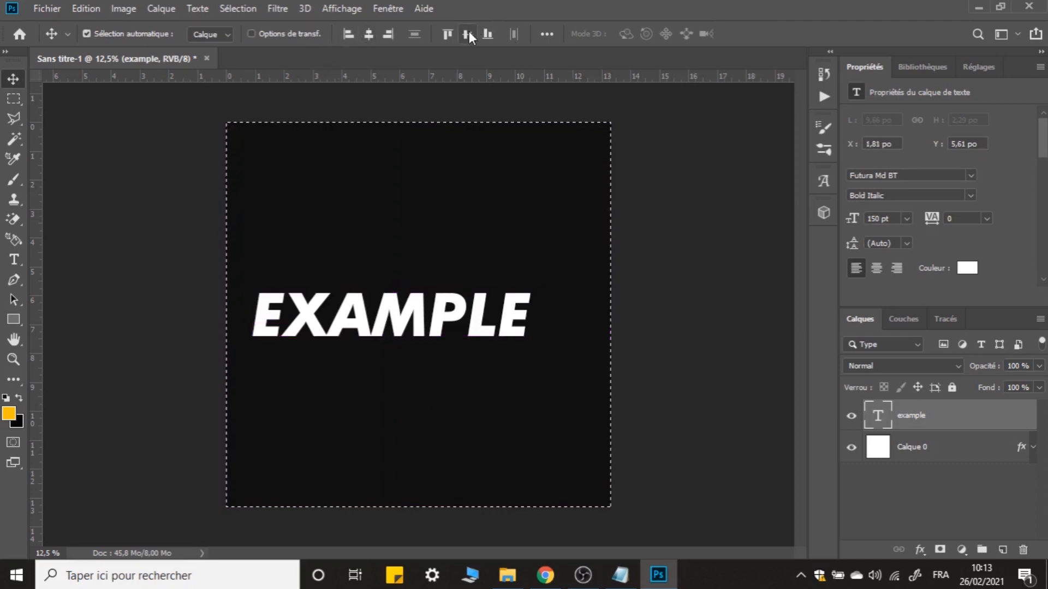
{"action": "left_click", "coordinate": [368, 34]}
{"action": "key", "text": "ctrl+d"}
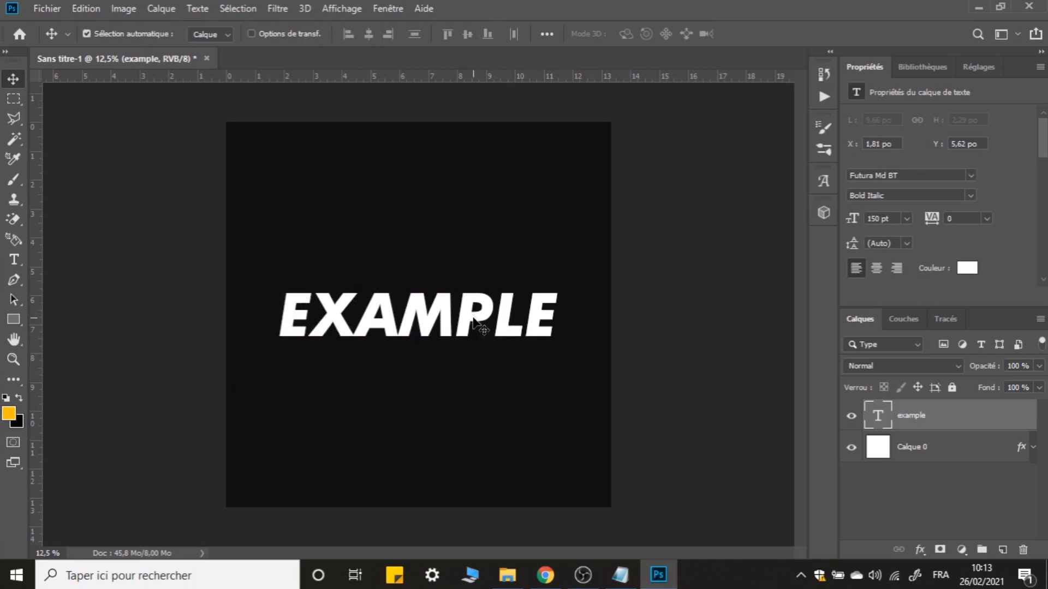
- Try placing a copy of the EXAMPLE text directly below the original, and undo it
{"action": "left_click_drag", "start_coordinate": [474, 322], "coordinate": [450, 378]}
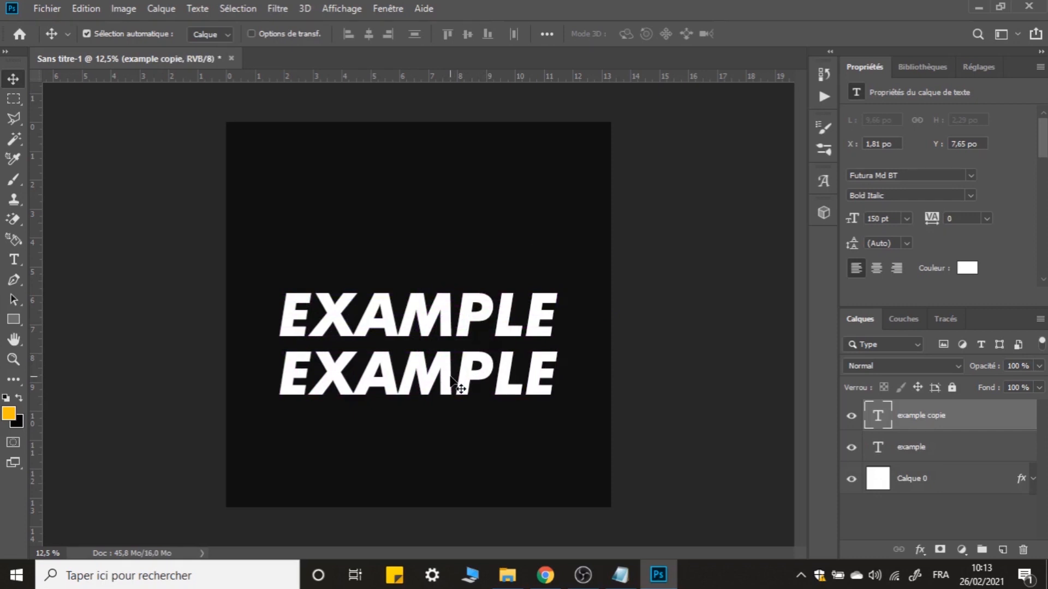
{"action": "key", "text": "ctrl+z"}
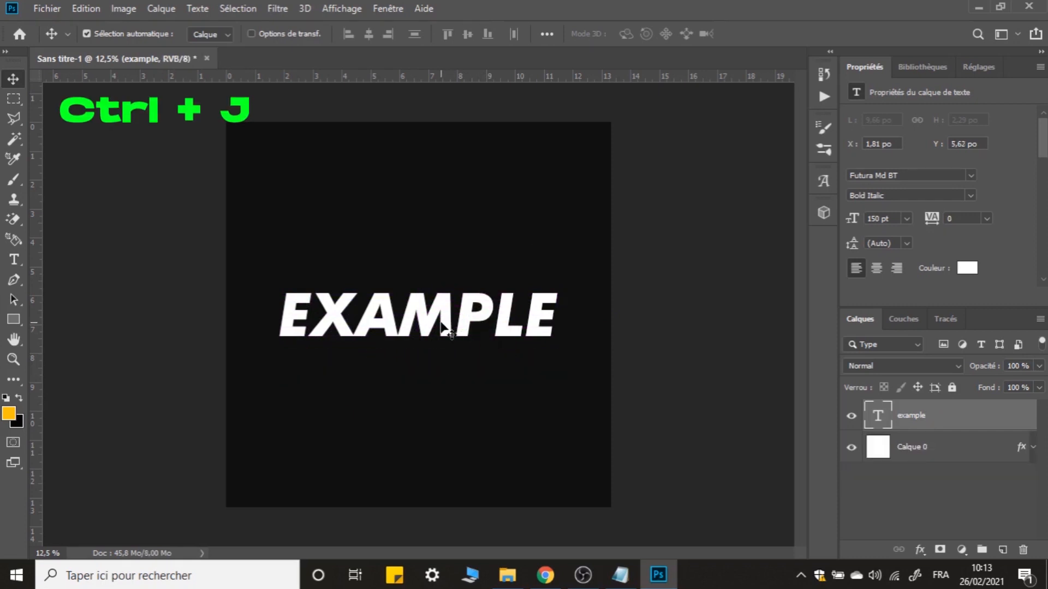
- Duplicate the EXAMPLE text layer and move the copy straight down below the original, to about Y 7.86 po
{"action": "key", "text": "ctrl+j"}
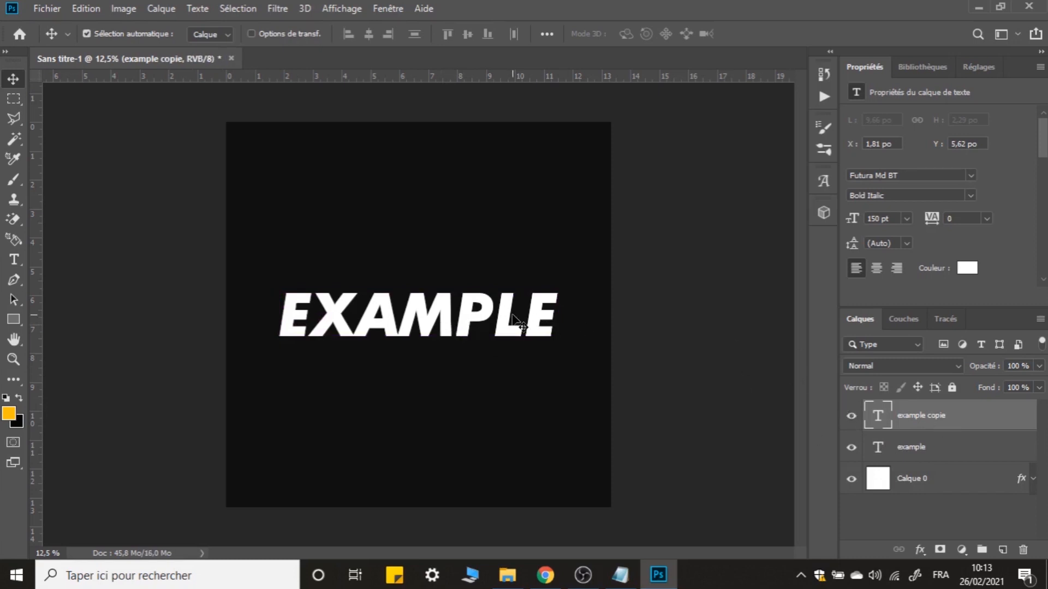
{"action": "key", "text": "shift+Down"}
{"action": "key", "text": "shift+Down"}
{"action": "key", "text": "shift+Down"}
{"action": "key", "text": "shift+Down"}
{"action": "key", "text": "shift+Down"}
{"action": "key", "text": "shift+Down"}
{"action": "key", "text": "shift+Down"}
{"action": "key", "text": "shift+Down"}
{"action": "key", "text": "shift+Down"}
{"action": "key", "text": "shift+Down"}
{"action": "key", "text": "shift+Down"}
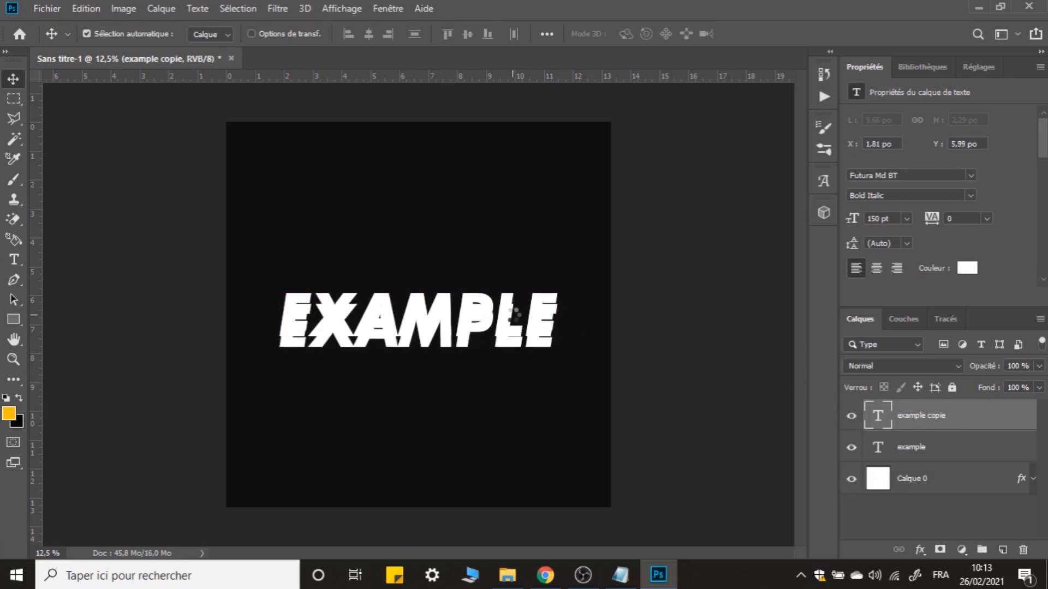
{"action": "key", "text": "shift+Down"}
{"action": "key", "text": "shift+Down"}
{"action": "key", "text": "shift+Down"}
{"action": "key", "text": "shift+Down"}
{"action": "key", "text": "shift+Down"}
{"action": "key", "text": "shift+Down"}
{"action": "key", "text": "shift+Down"}
{"action": "key", "text": "shift+Down"}
{"action": "key", "text": "ctrl+t"}
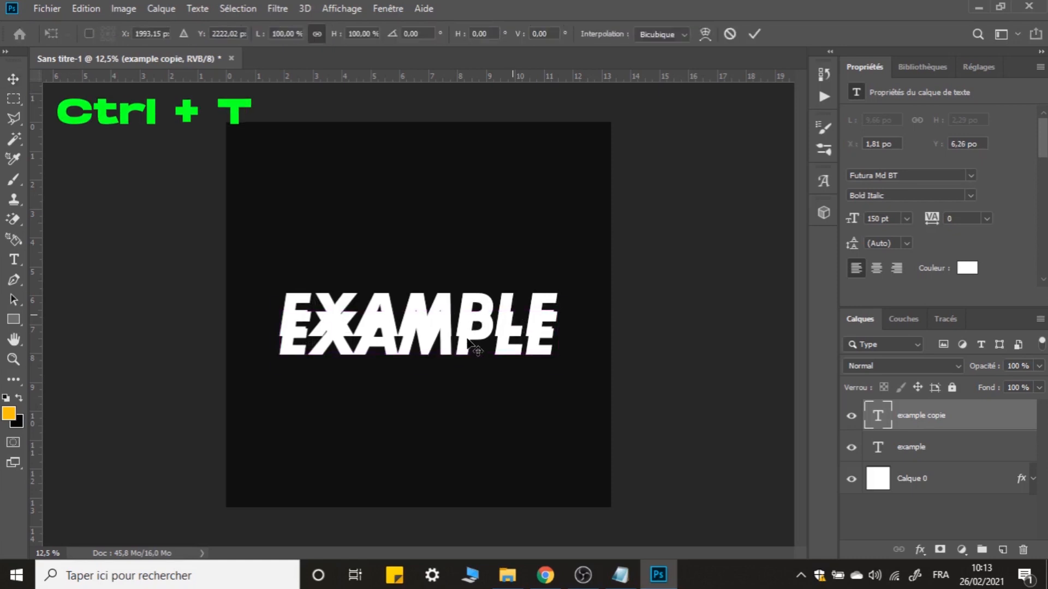
{"action": "left_click_drag", "start_coordinate": [468, 341], "coordinate": [461, 377]}
{"action": "key", "text": "Return"}
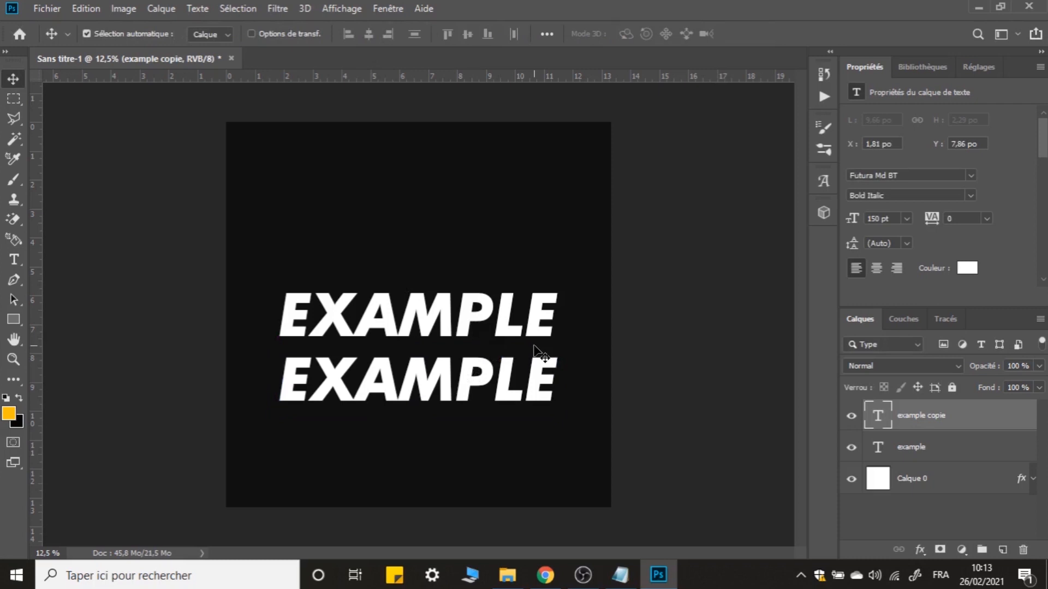
- Replace the wording of the lower text copy with CLOTHING and commit the edit
{"action": "key", "text": "t"}
{"action": "double_click", "coordinate": [470, 381]}
{"action": "type", "text": "CO"}
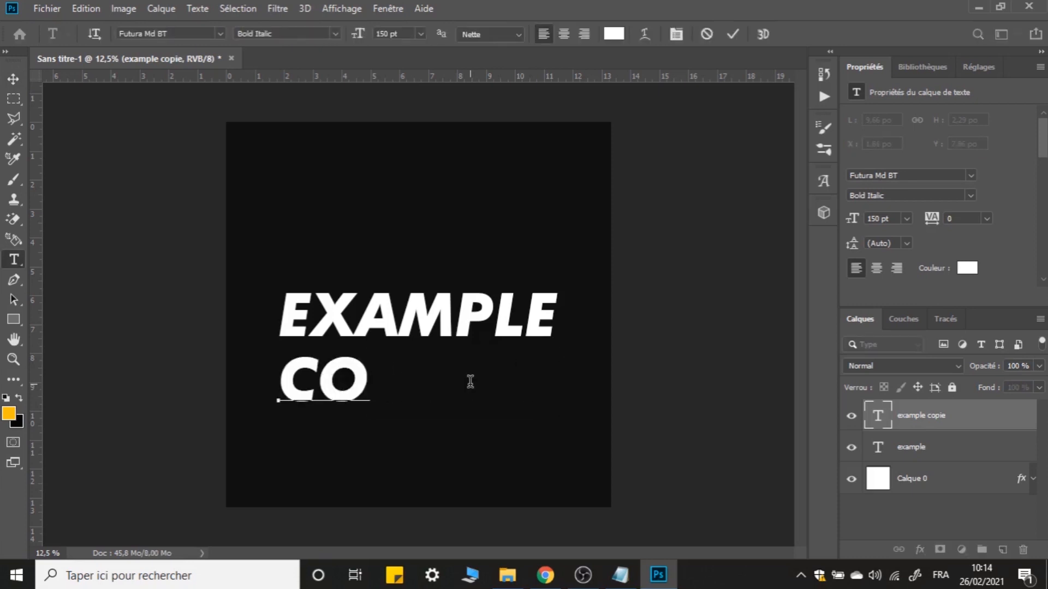
{"action": "key", "text": "BackSpace"}
{"action": "type", "text": "LOTHING"}
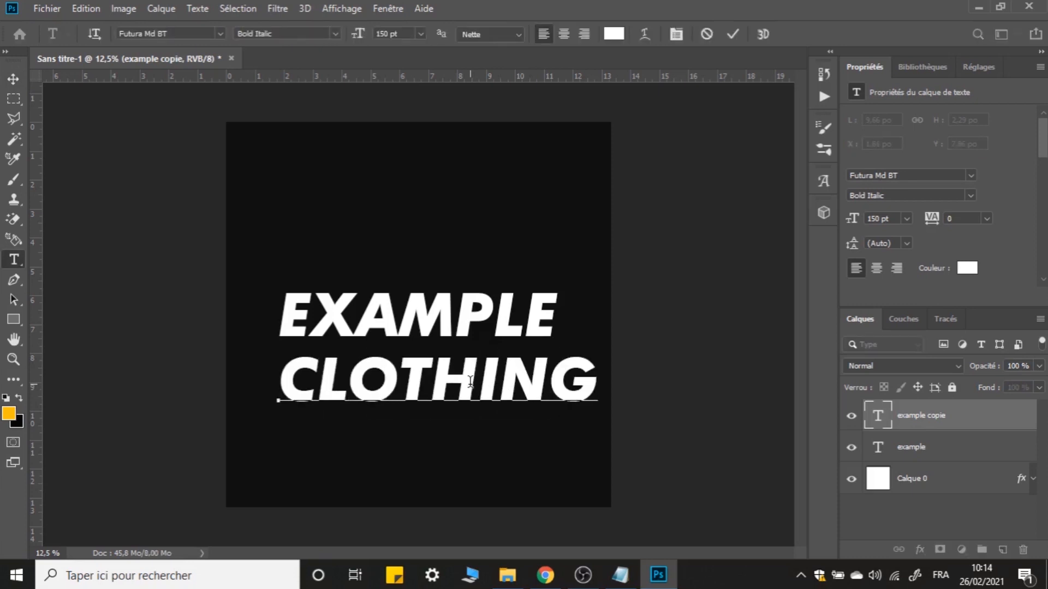
{"action": "left_click", "coordinate": [733, 32]}
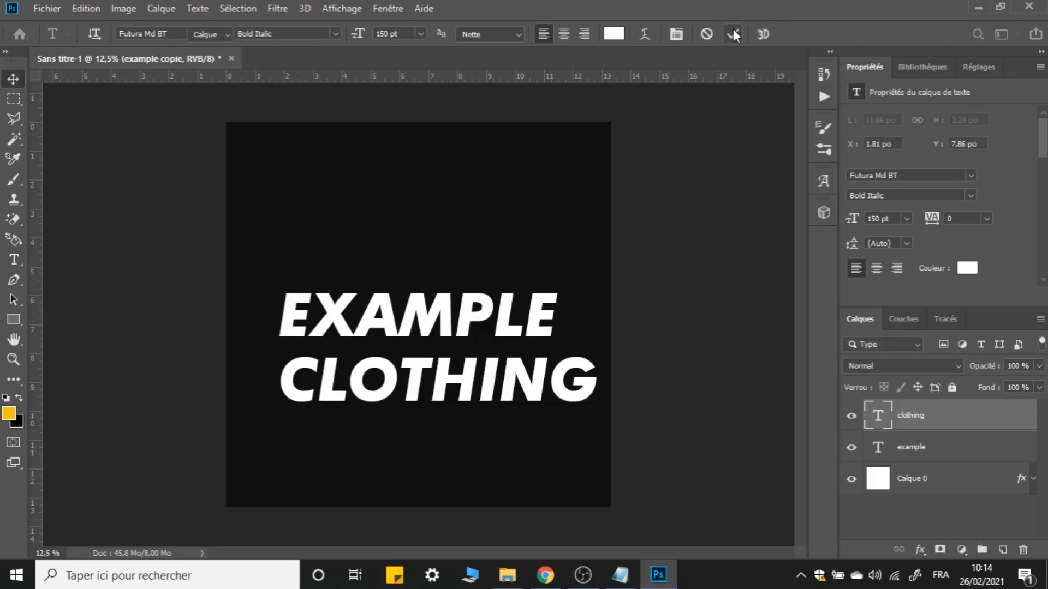
- Centre the CLOTHING text horizontally on the canvas, keep its height below EXAMPLE, and clear the selection
{"action": "key", "text": "v"}
{"action": "key", "text": "ctrl+a"}
{"action": "left_click", "coordinate": [368, 36]}
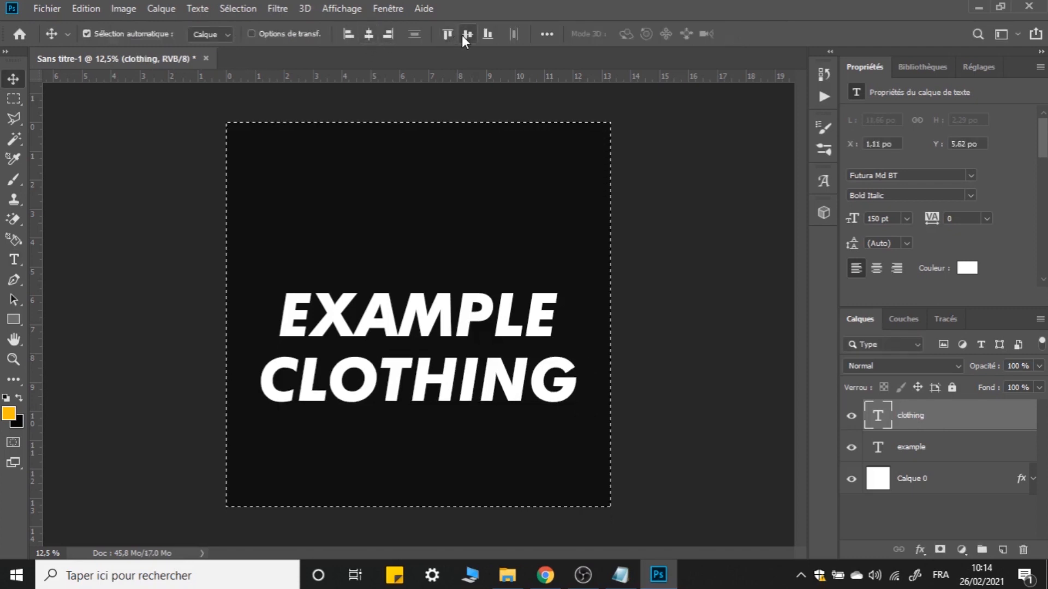
{"action": "left_click", "coordinate": [464, 35]}
{"action": "key", "text": "ctrl+z"}
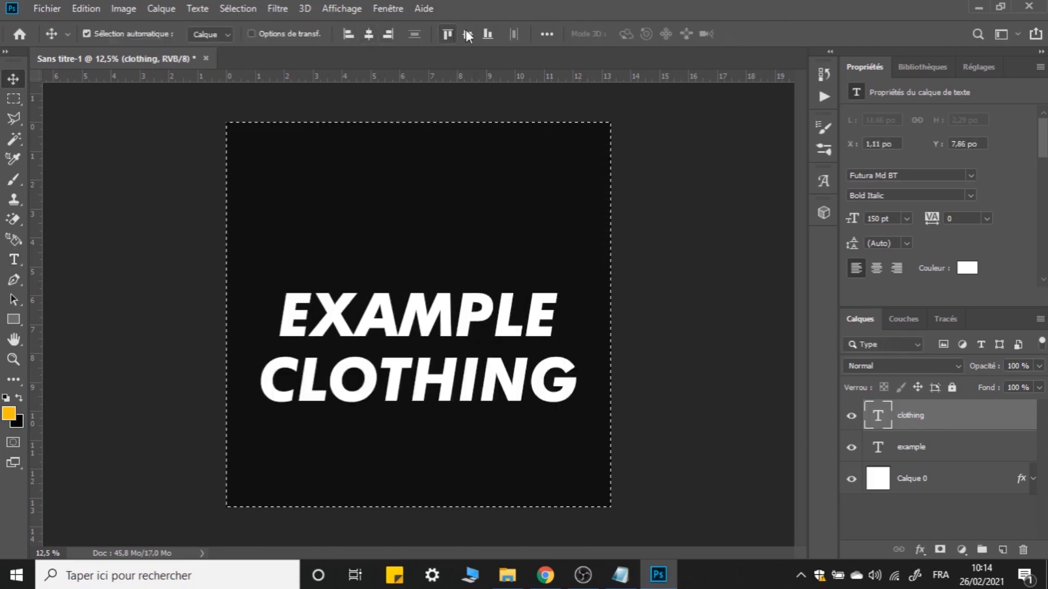
{"action": "key", "text": "ctrl+d"}
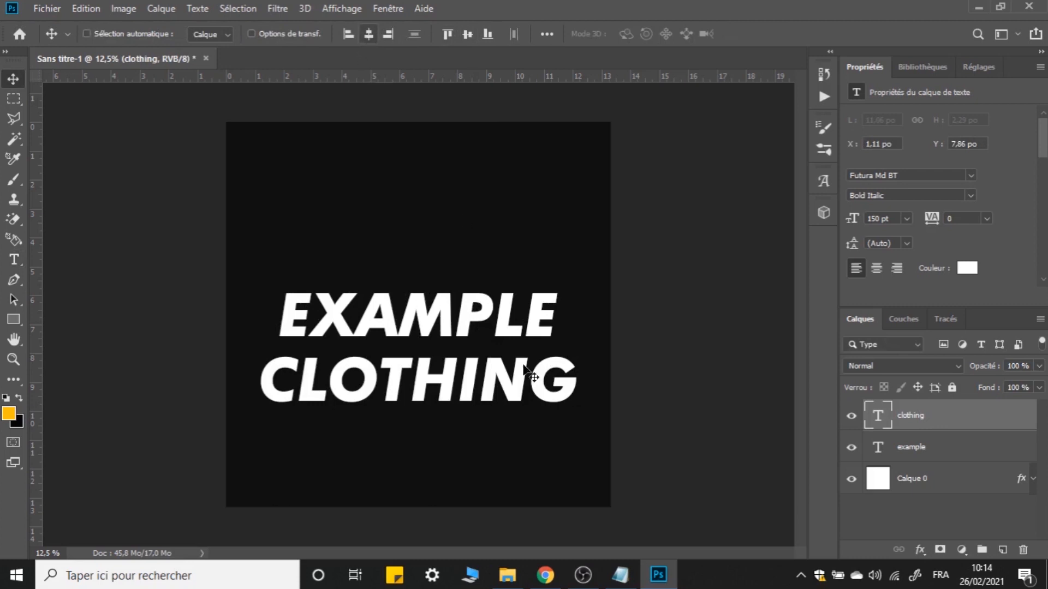
- Scale the CLOTHING text down to about 65.38 pt and keep it centred just below EXAMPLE, at about Y 7.84 po
{"action": "key", "text": "ctrl+t"}
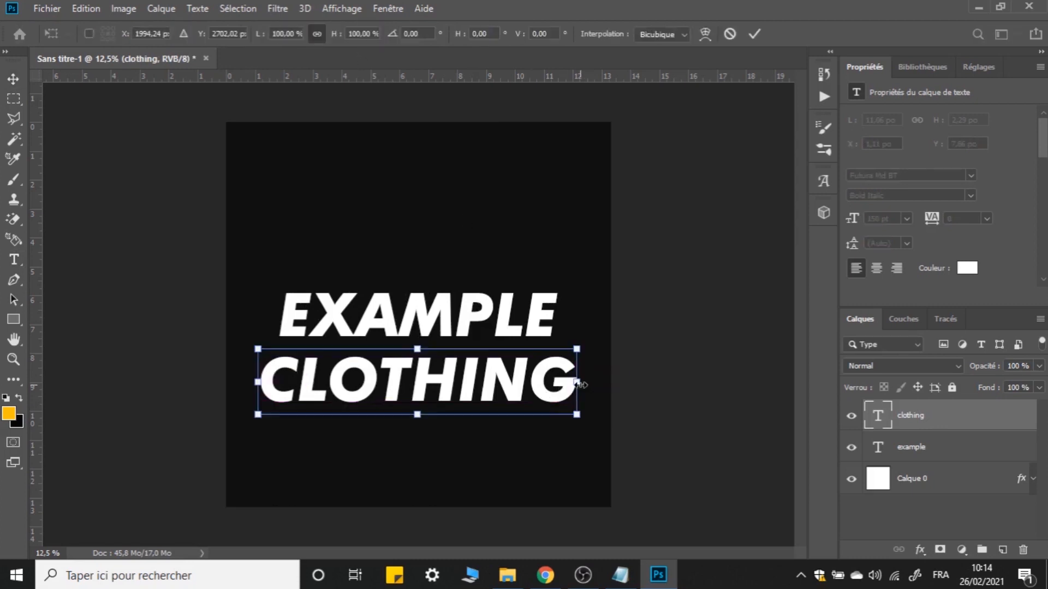
{"action": "left_click_drag", "start_coordinate": [580, 384], "coordinate": [445, 371]}
{"action": "left_click", "coordinate": [758, 35]}
- Try a tracking of 500 on the CLOTHING text, widen it to 1000 and commit the edit
{"action": "double_click", "coordinate": [446, 369]}
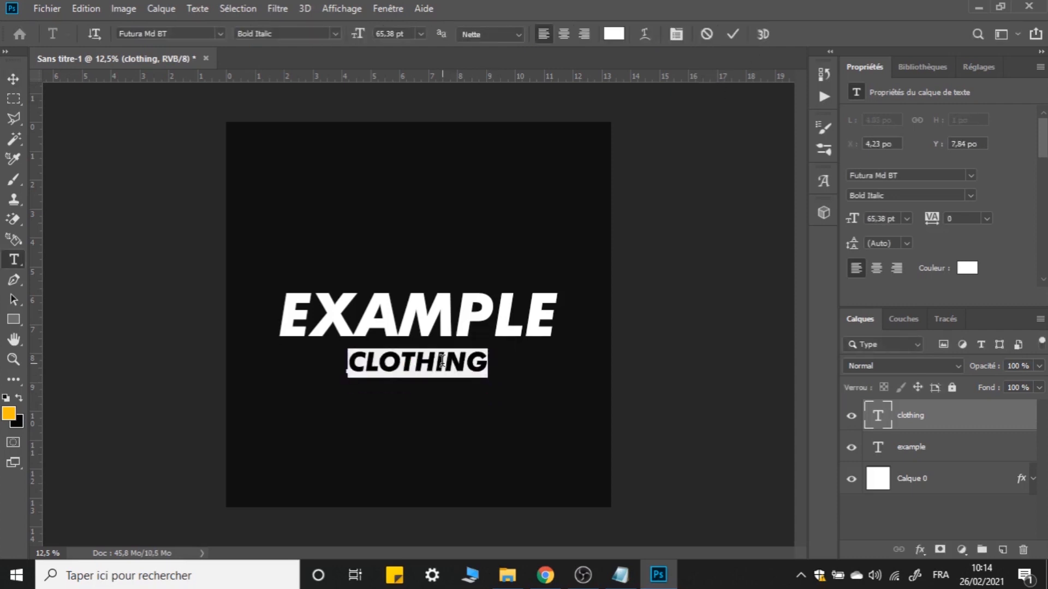
{"action": "key", "text": "ctrl+t"}
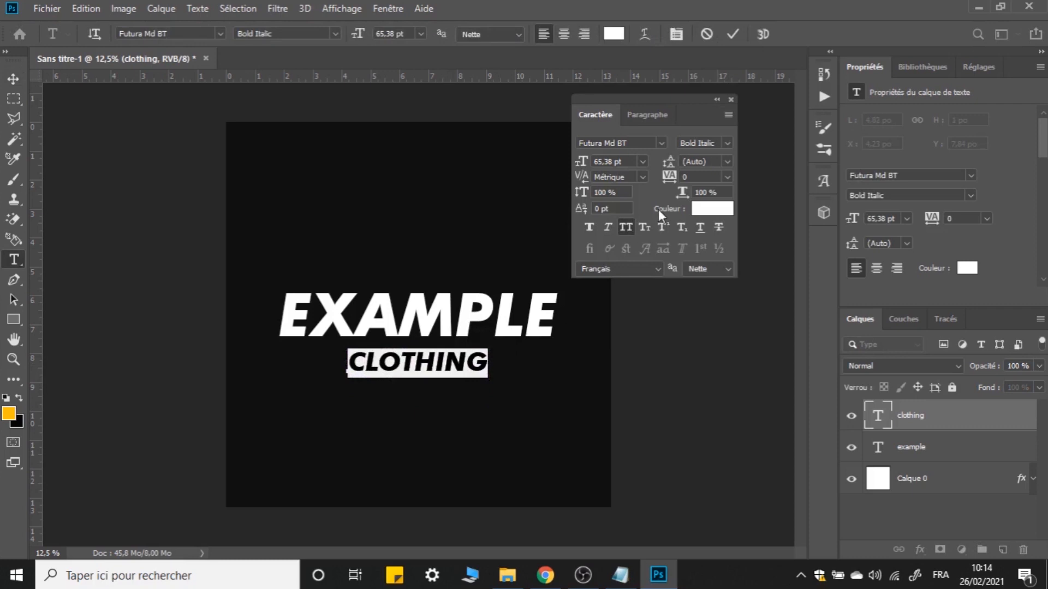
{"action": "left_click", "coordinate": [694, 176]}
{"action": "left_click", "coordinate": [691, 176]}
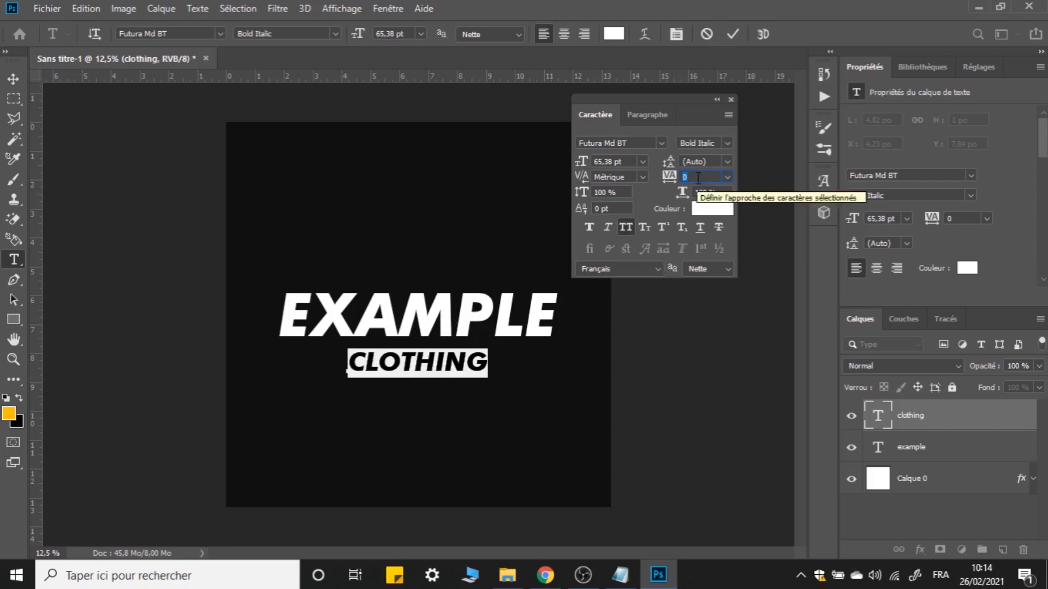
{"action": "type", "text": "500"}
{"action": "key", "text": "Return"}
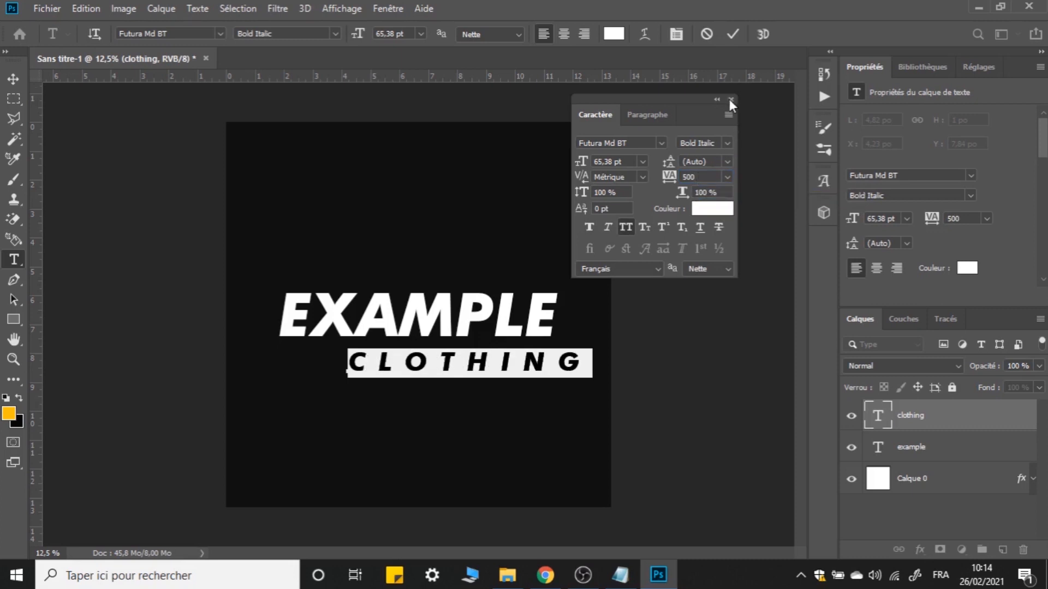
{"action": "left_click", "coordinate": [693, 177]}
{"action": "type", "text": "1000"}
{"action": "key", "text": "Return"}
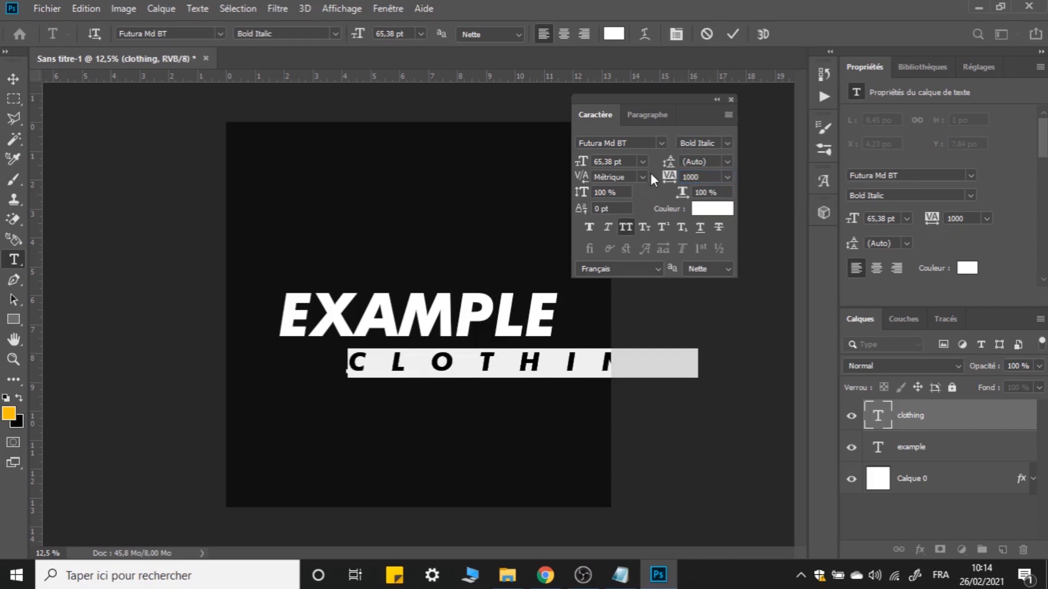
{"action": "left_click", "coordinate": [730, 99]}
{"action": "left_click", "coordinate": [732, 34]}
{"action": "key", "text": "v"}
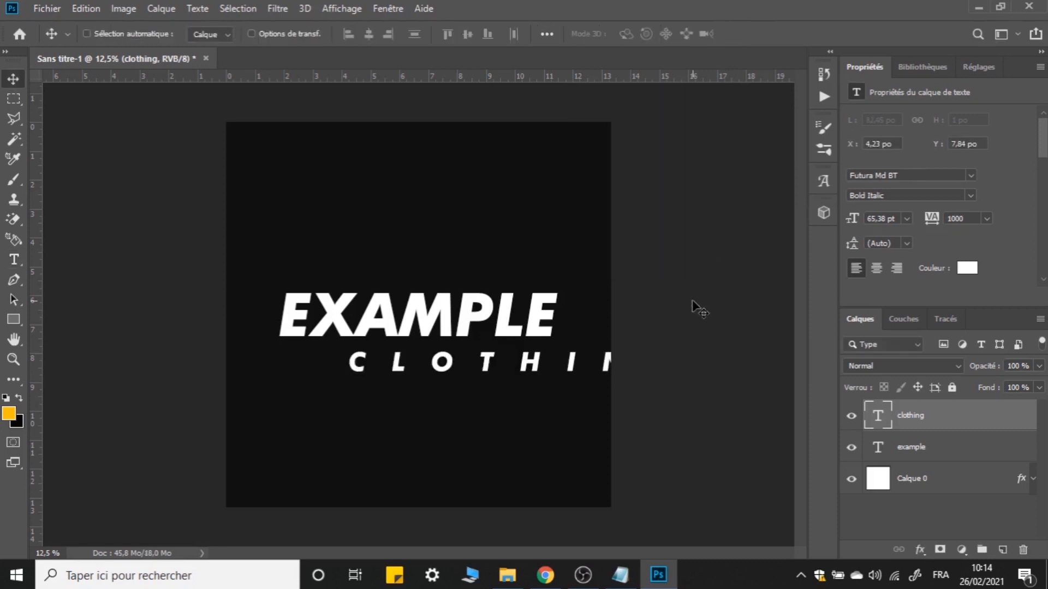
- Centre the widely spaced CLOTHING text horizontally on the canvas and clear the selection
{"action": "key", "text": "ctrl+a"}
{"action": "left_click", "coordinate": [369, 34]}
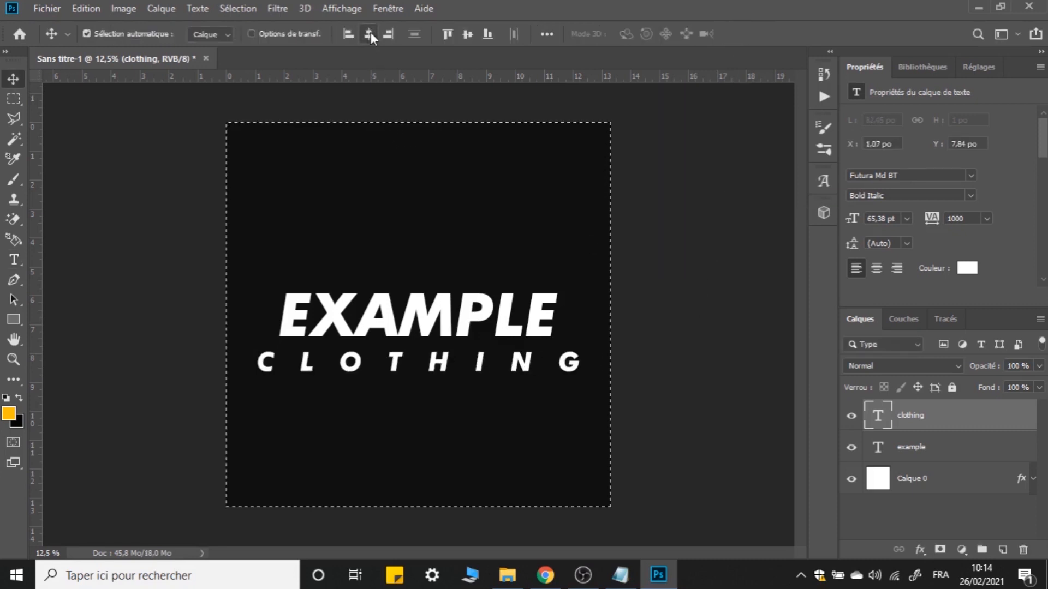
{"action": "key", "text": "ctrl+d"}
- Scale the CLOTHING text to about 61.61 % so that it is narrower than EXAMPLE, and apply the transformation
{"action": "key", "text": "ctrl+t"}
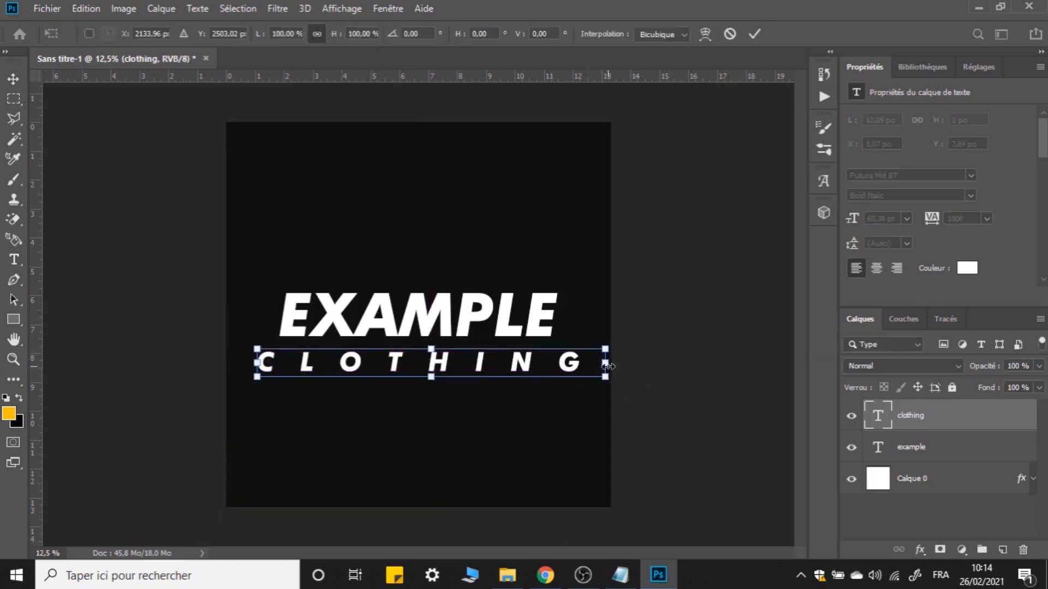
{"action": "left_click_drag", "start_coordinate": [607, 365], "coordinate": [541, 363]}
{"action": "left_click", "coordinate": [754, 34]}
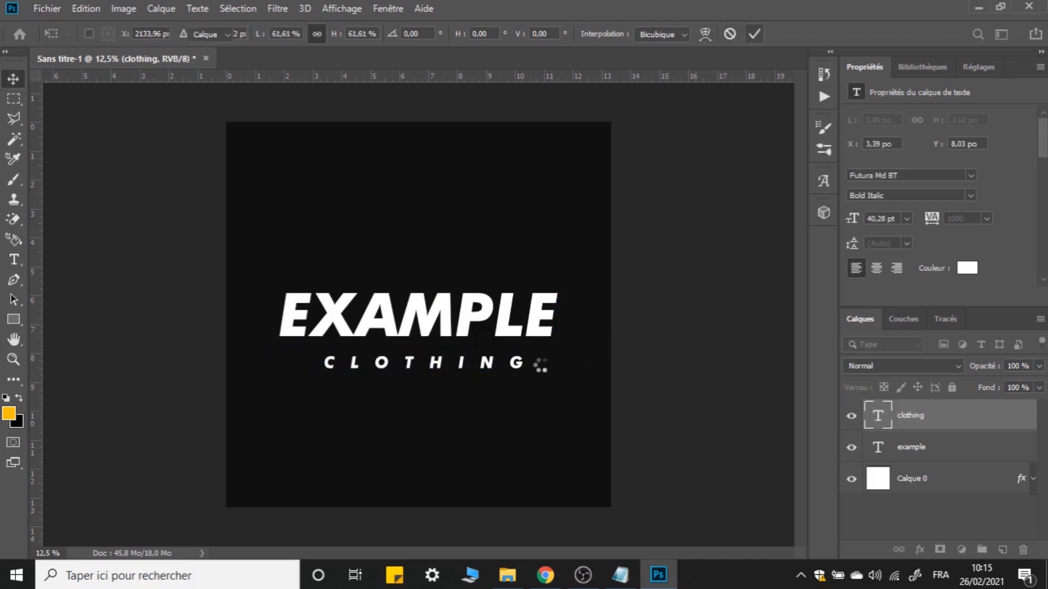
- Realign the reduced CLOTHING text to the horizontal centre of the canvas and clear the selection
{"action": "key", "text": "ctrl+a"}
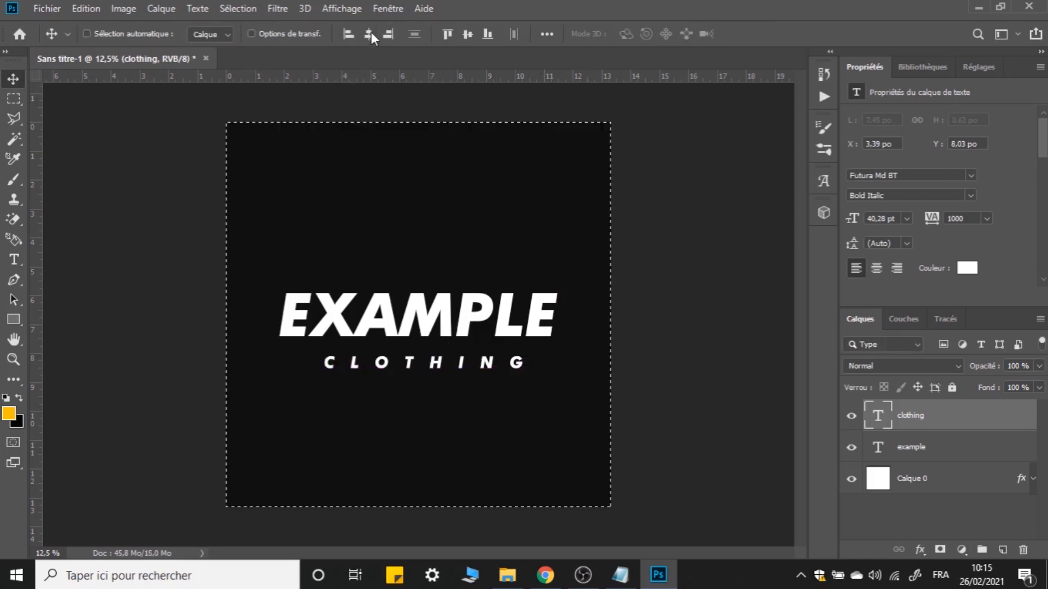
{"action": "left_click", "coordinate": [370, 34]}
{"action": "key", "text": "ctrl+d"}
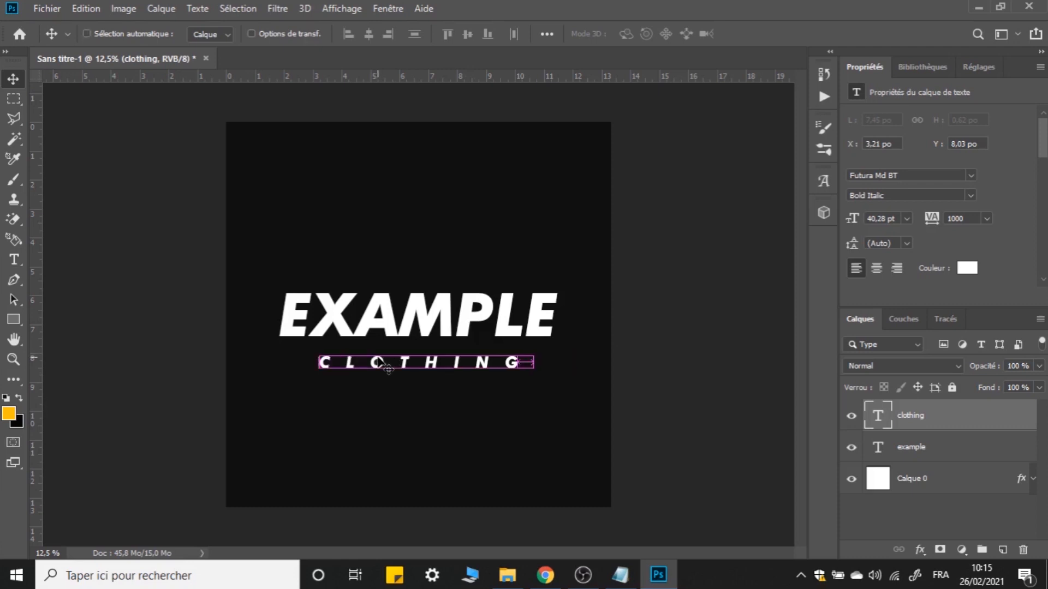
{"action": "key", "text": "ctrl+a"}
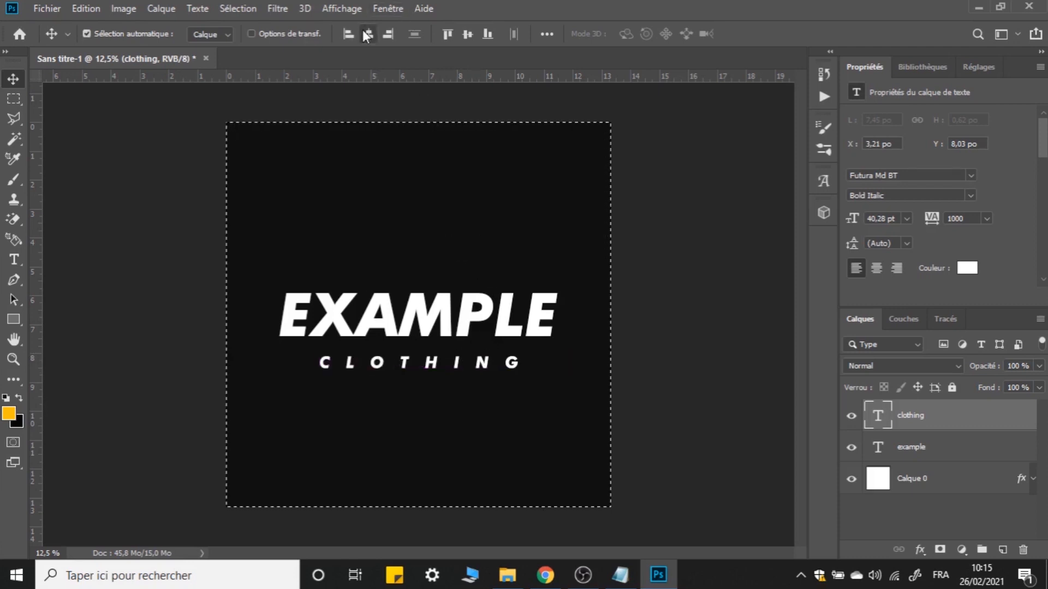
{"action": "key", "text": "ctrl+d"}
- Nudge the CLOTHING text up closer to EXAMPLE, to Y 7.9 po
{"action": "key", "text": "shift+Up"}
{"action": "key", "text": "shift+Up"}
{"action": "key", "text": "shift+Up"}
{"action": "key", "text": "shift+Up"}
{"action": "key", "text": "shift+Up"}
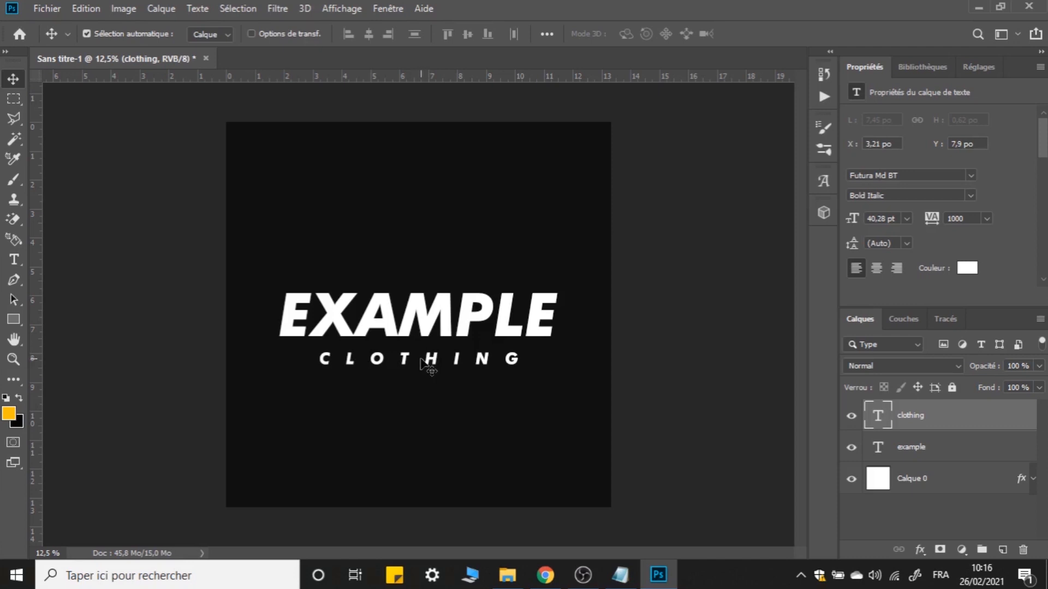
- Try red ff0000 on the EXAMPLE text, change the colour to cyan 00fff6 and commit the edit
{"action": "key", "text": "ctrl+plus"}
{"action": "key", "text": "ctrl+plus"}
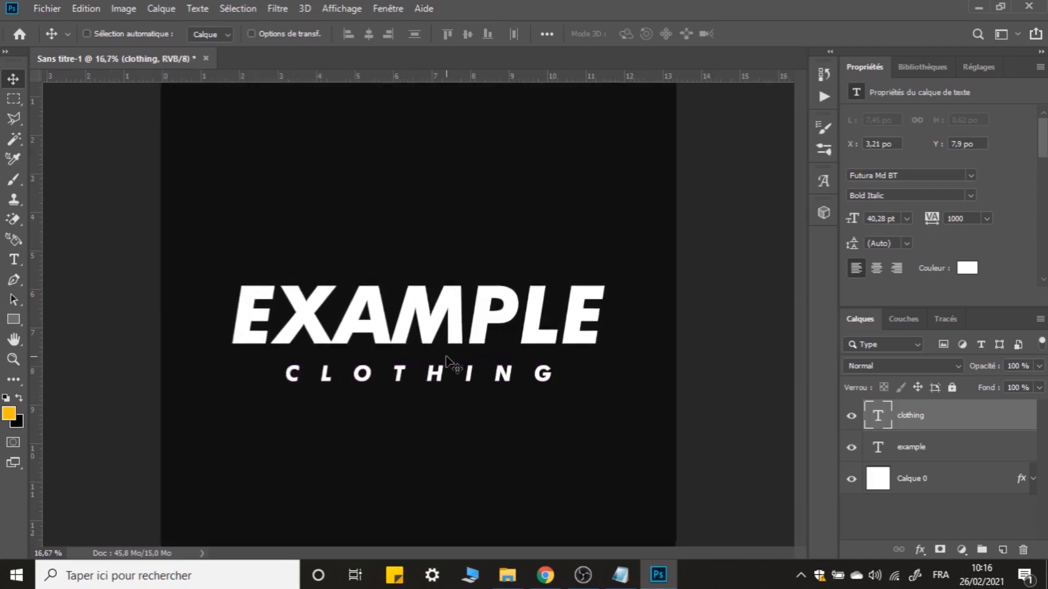
{"action": "double_click", "coordinate": [428, 302]}
{"action": "left_click", "coordinate": [613, 34]}
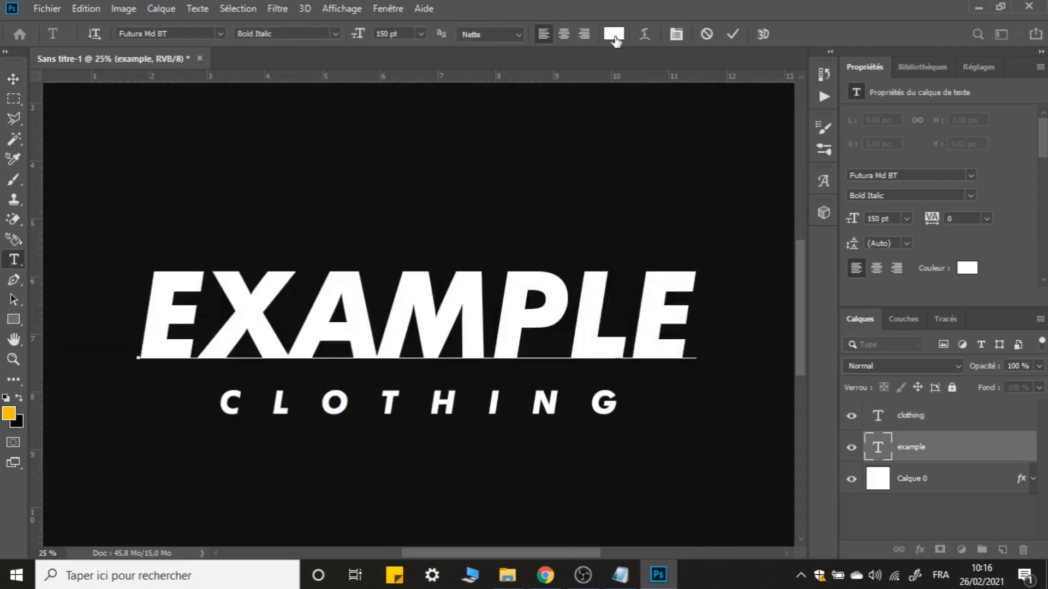
{"action": "left_click", "coordinate": [805, 169]}
{"action": "type", "text": "ff0000"}
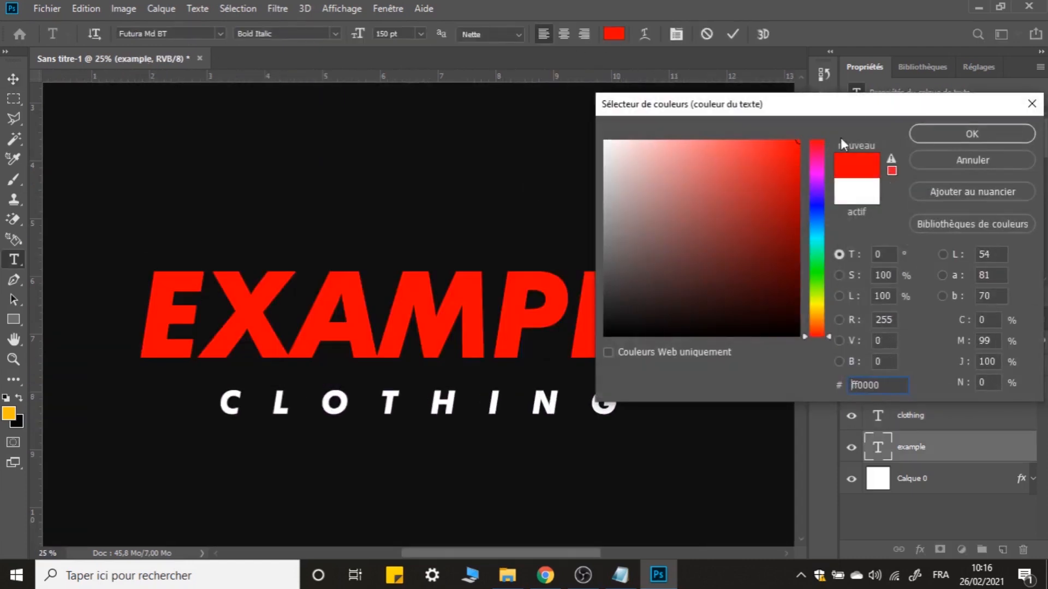
{"action": "left_click", "coordinate": [817, 240]}
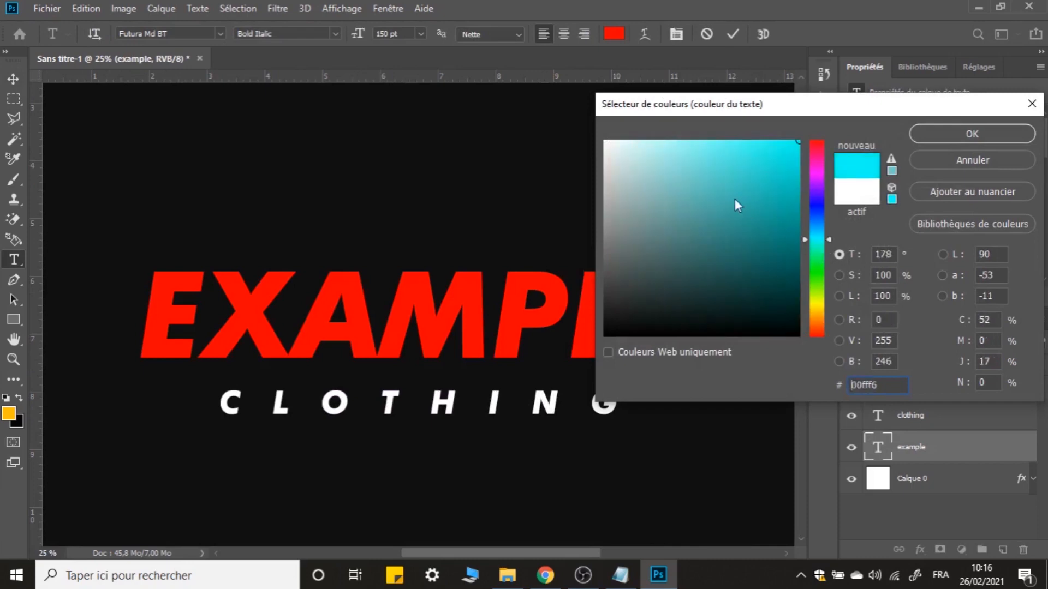
{"action": "left_click", "coordinate": [934, 136]}
{"action": "left_click", "coordinate": [733, 34]}
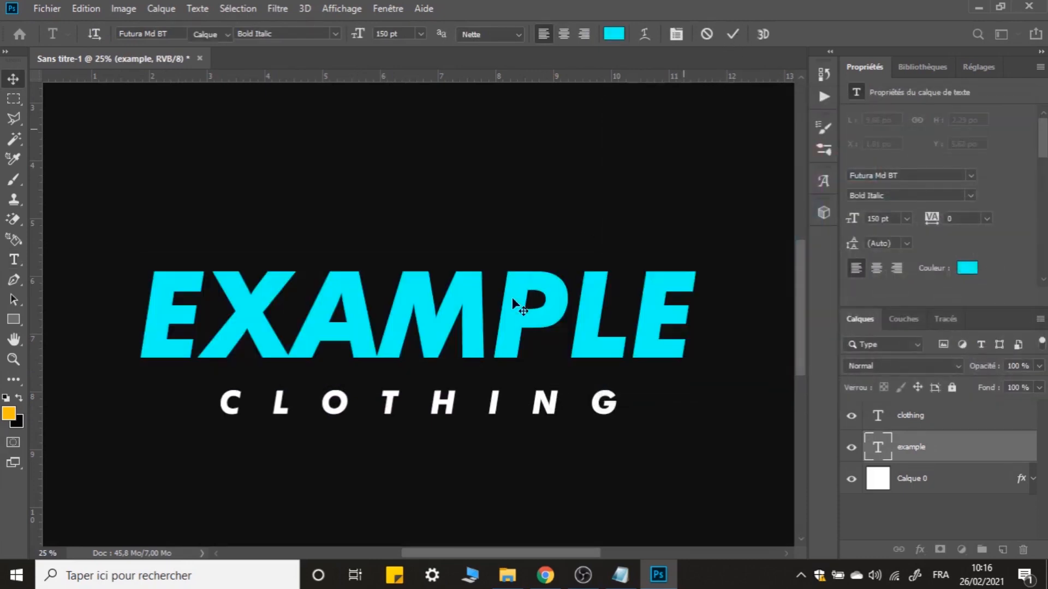
{"action": "key", "text": "v"}
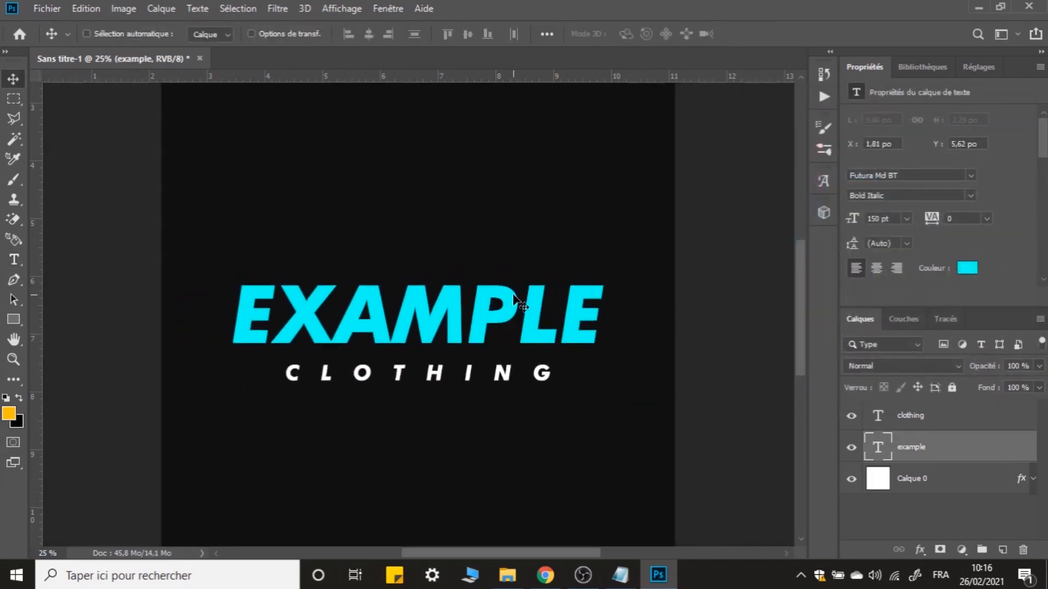
- Recolour the EXAMPLE text to a bright orange and commit the edit
{"action": "key", "text": "ctrl+minus"}
{"action": "key", "text": "ctrl+minus"}
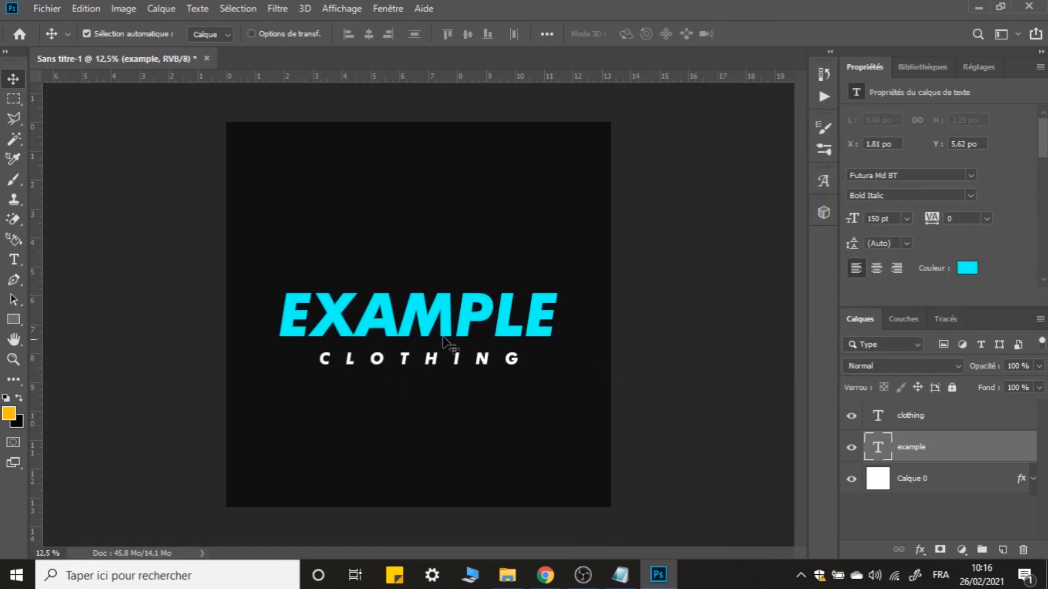
{"action": "double_click", "coordinate": [462, 326]}
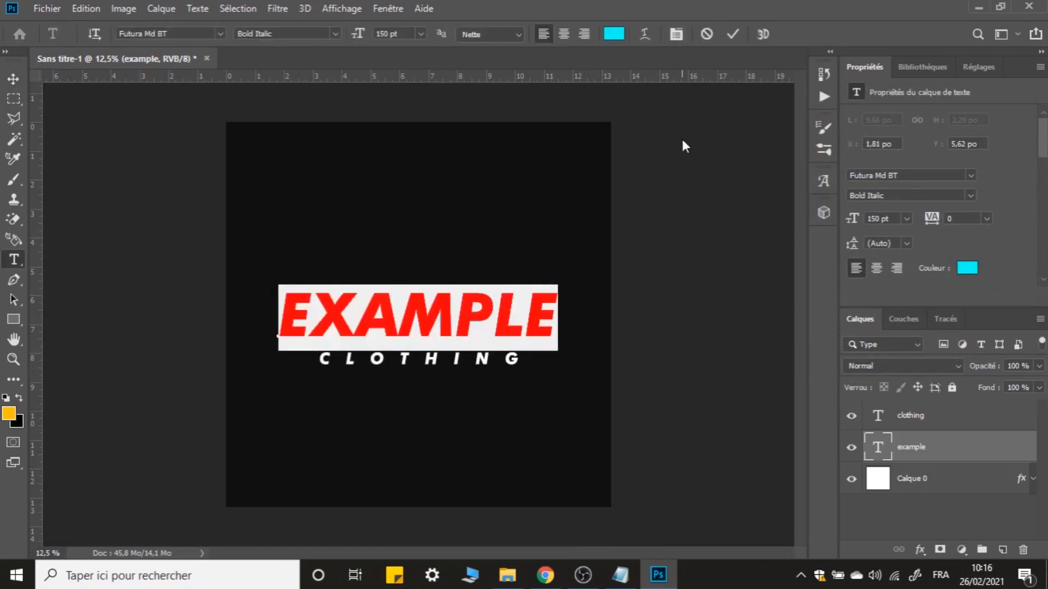
{"action": "left_click", "coordinate": [614, 34]}
{"action": "left_click_drag", "start_coordinate": [817, 300], "coordinate": [819, 322]}
{"action": "left_click", "coordinate": [972, 133]}
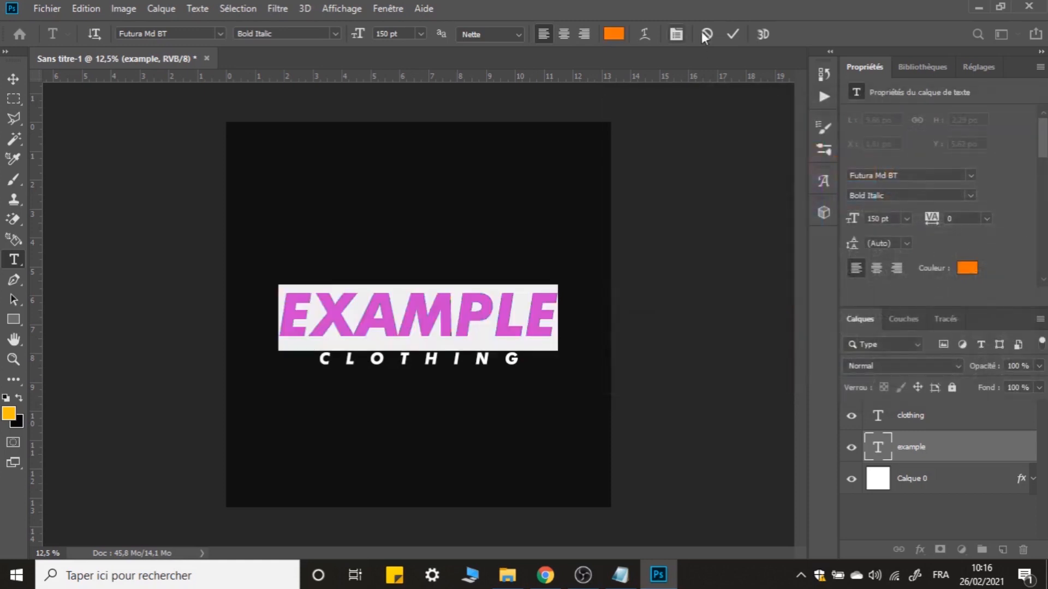
{"action": "left_click", "coordinate": [732, 34]}
{"action": "key", "text": "v"}
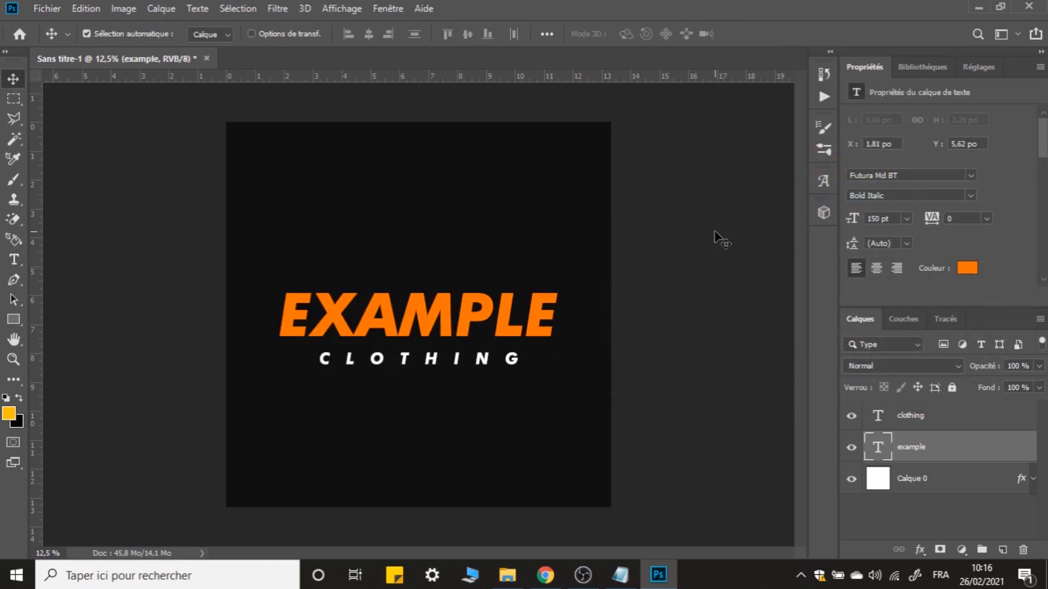
- Select the CLOTHING text and nudge it up slightly towards EXAMPLE, to Y 7.83 po
{"action": "left_click", "coordinate": [509, 362]}
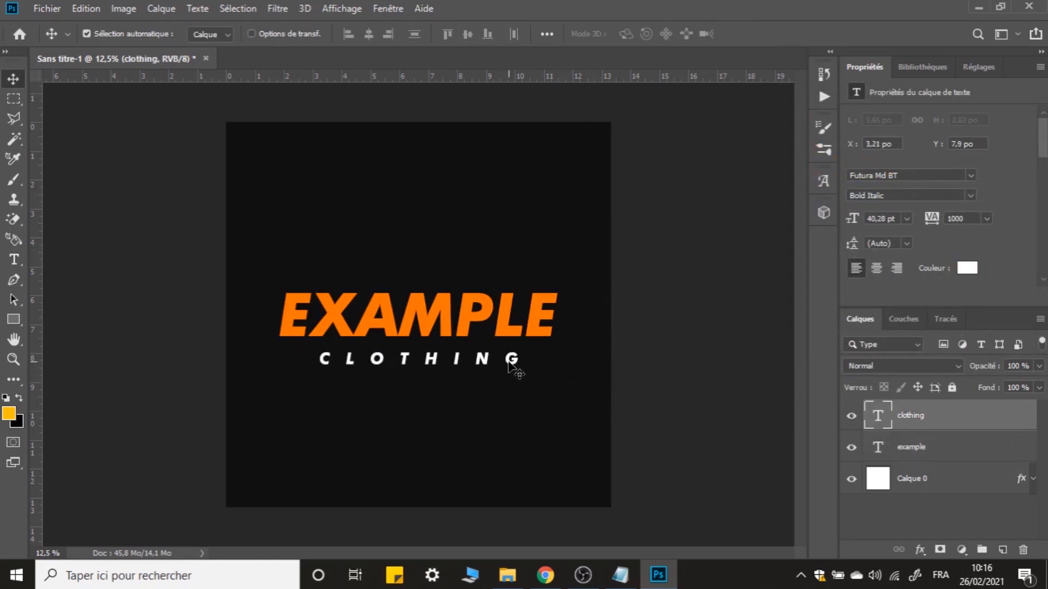
{"action": "key", "text": "shift+Up"}
{"action": "key", "text": "shift+Up"}
{"action": "key", "text": "shift+Up"}
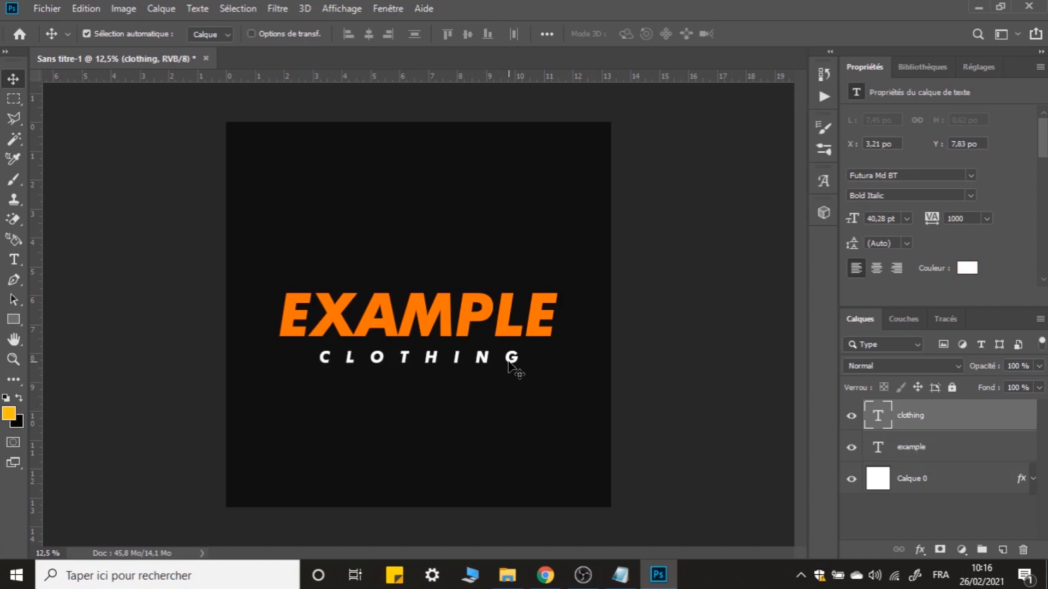
- Preview the logo on transparency by hiding the Calque 0 background layer, show it again and deselect all layers
{"action": "left_click", "coordinate": [49, 8]}
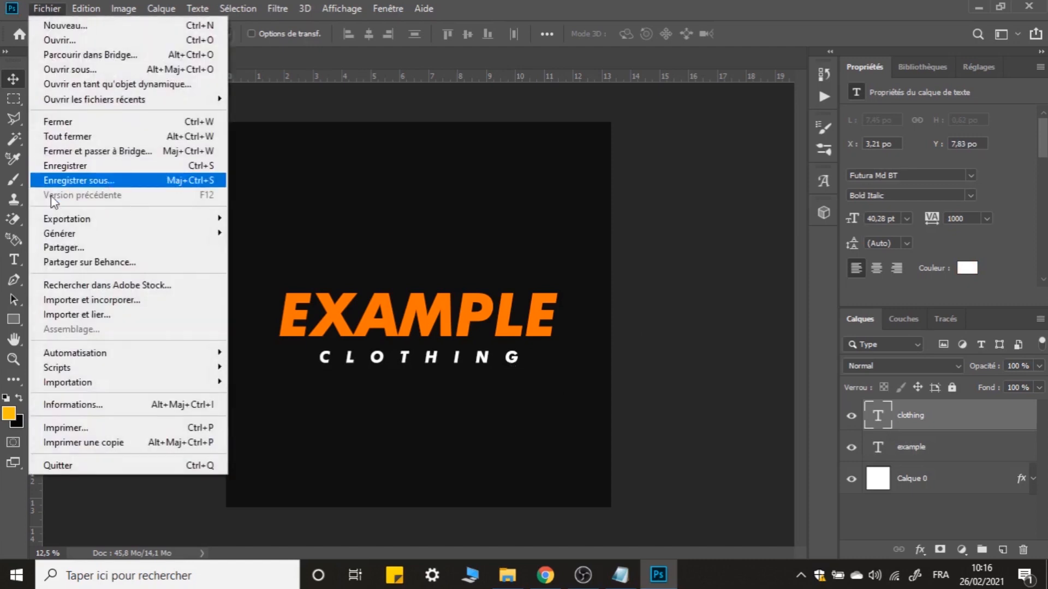
{"action": "left_click", "coordinate": [533, 475]}
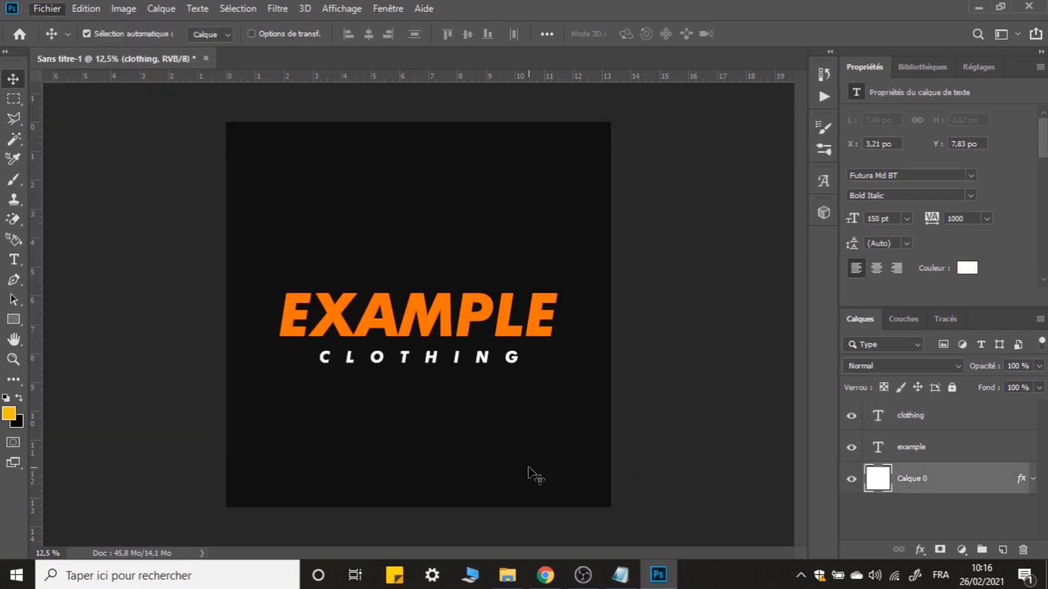
{"action": "left_click", "coordinate": [851, 480]}
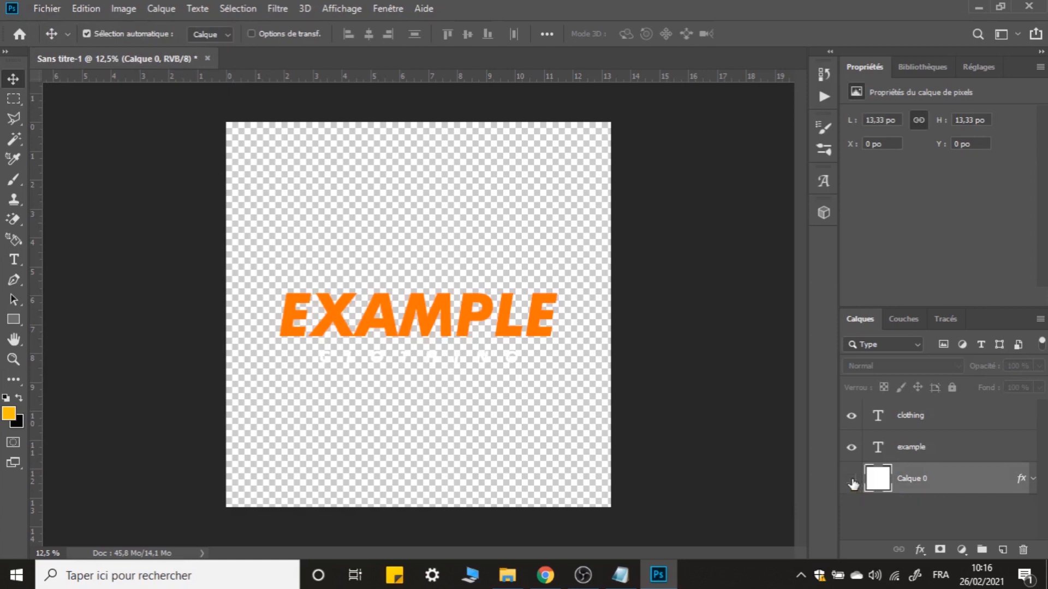
{"action": "left_click", "coordinate": [851, 480]}
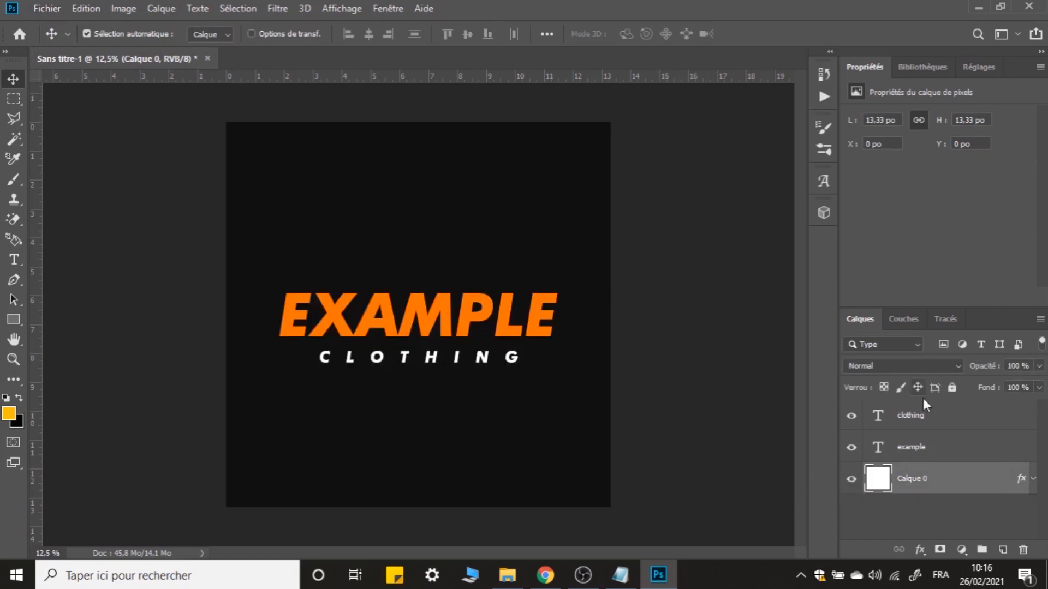
{"action": "left_click", "coordinate": [915, 508]}
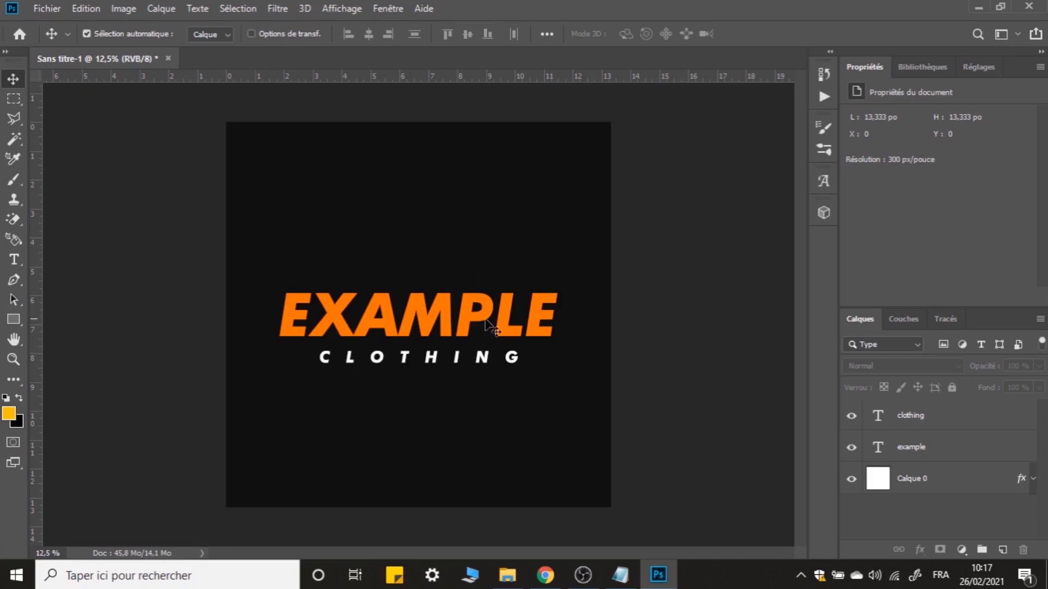
{"action": "left_click", "coordinate": [461, 322]}
{"action": "key", "text": "t"}
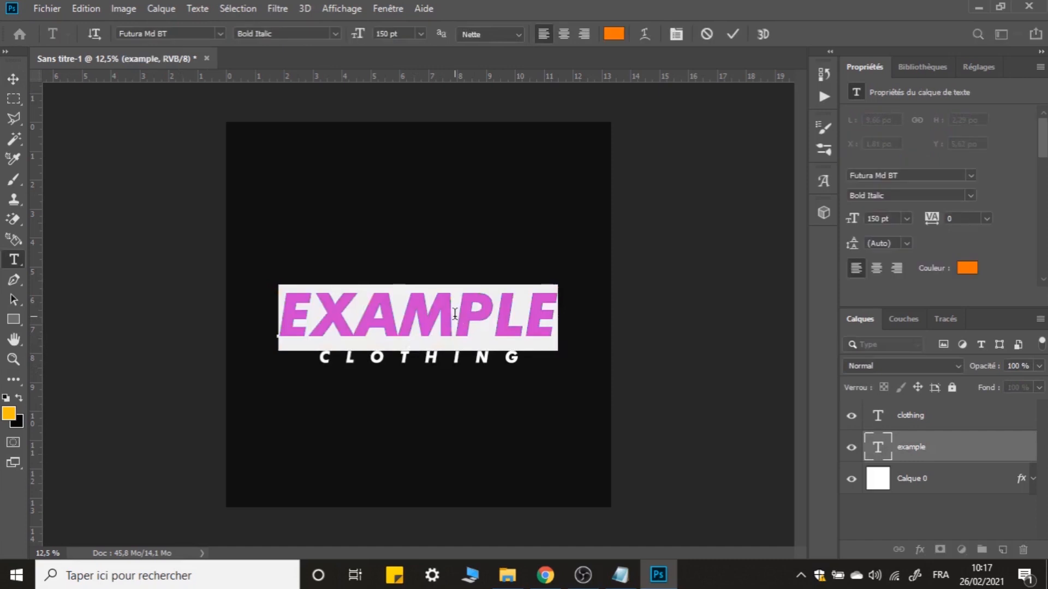
{"action": "left_click", "coordinate": [708, 35]}
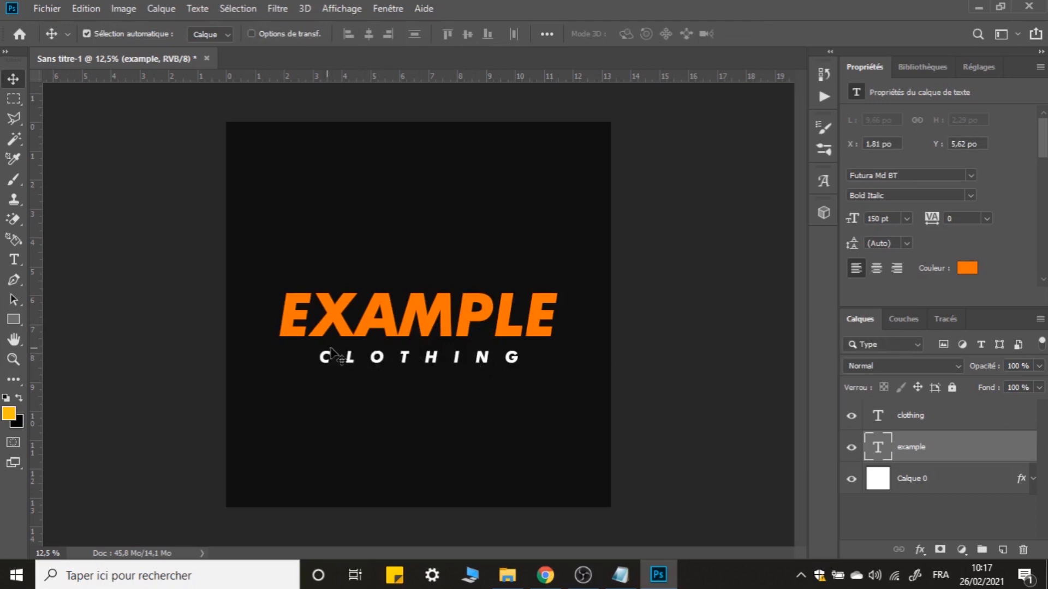
- Try the Evogria font on the EXAMPLE text and commit the edit
{"action": "double_click", "coordinate": [417, 310]}
{"action": "key", "text": "ctrl+t"}
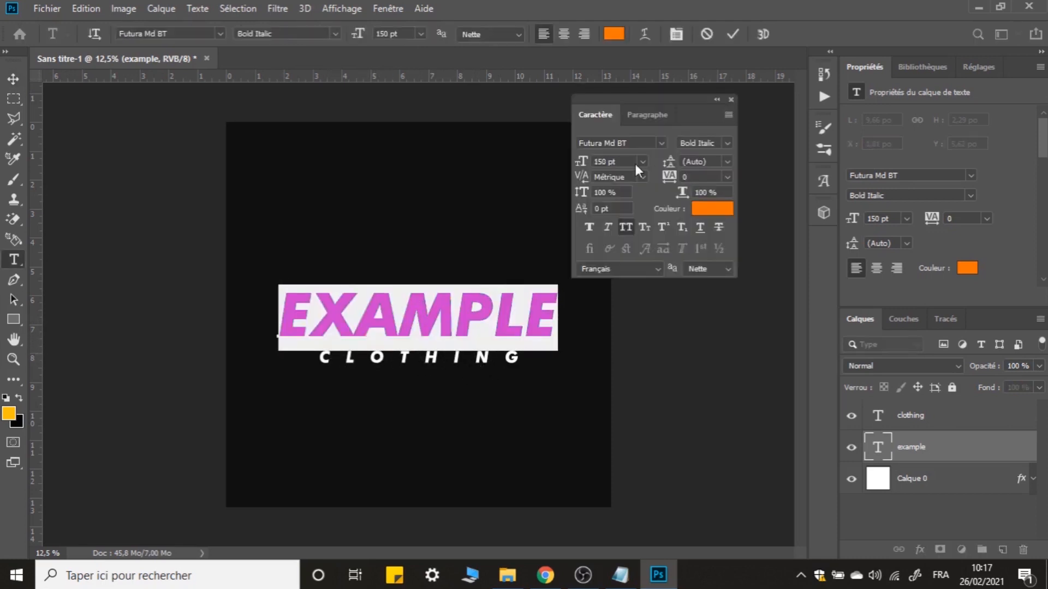
{"action": "left_click", "coordinate": [661, 143]}
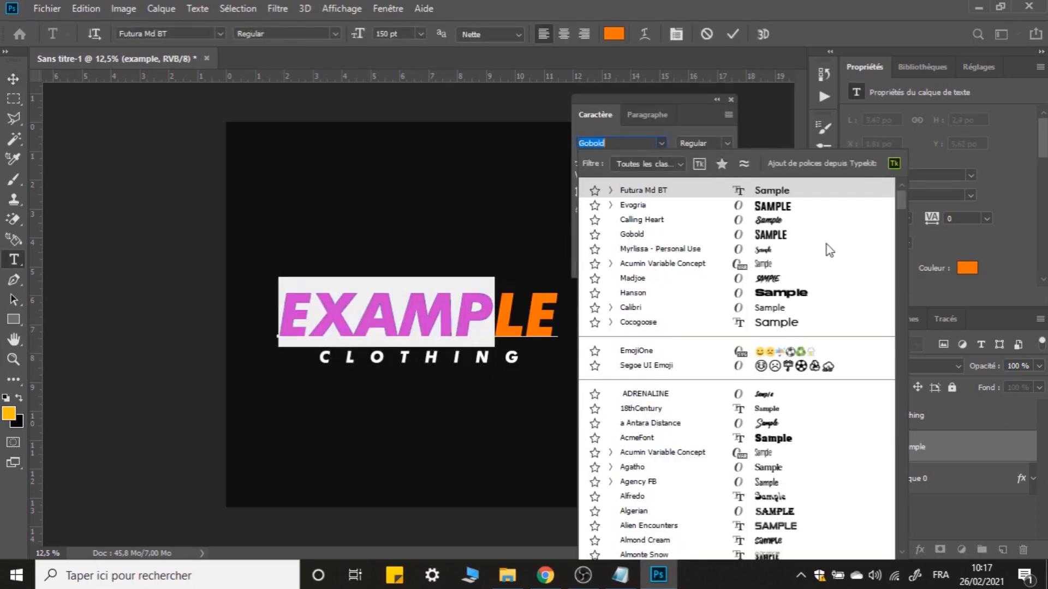
{"action": "scroll", "coordinate": [825, 243], "scroll_direction": "down", "scroll_amount": 1}
{"action": "scroll", "coordinate": [826, 244], "scroll_direction": "up", "scroll_amount": 1}
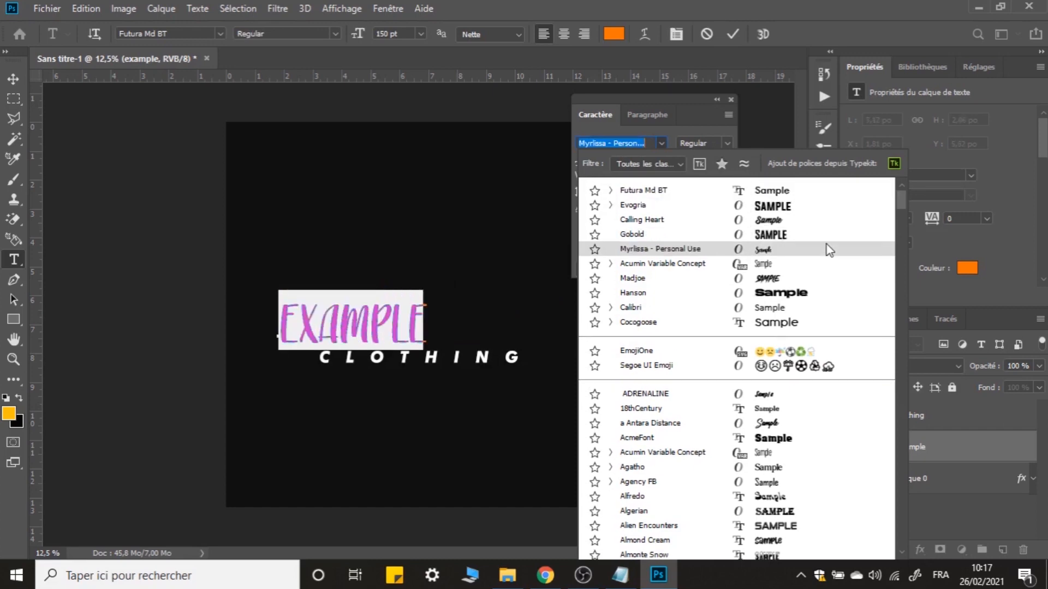
{"action": "left_click", "coordinate": [774, 206]}
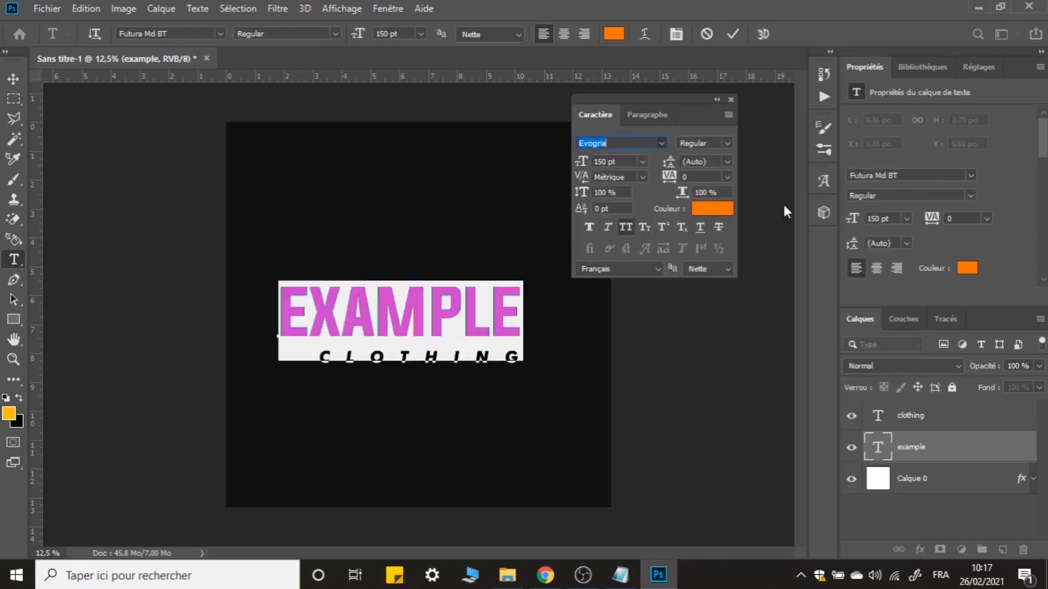
{"action": "left_click", "coordinate": [731, 99]}
{"action": "left_click", "coordinate": [733, 34]}
- Centre the EXAMPLE text horizontally on the whole canvas and deselect the canvas area
{"action": "key", "text": "ctrl+a"}
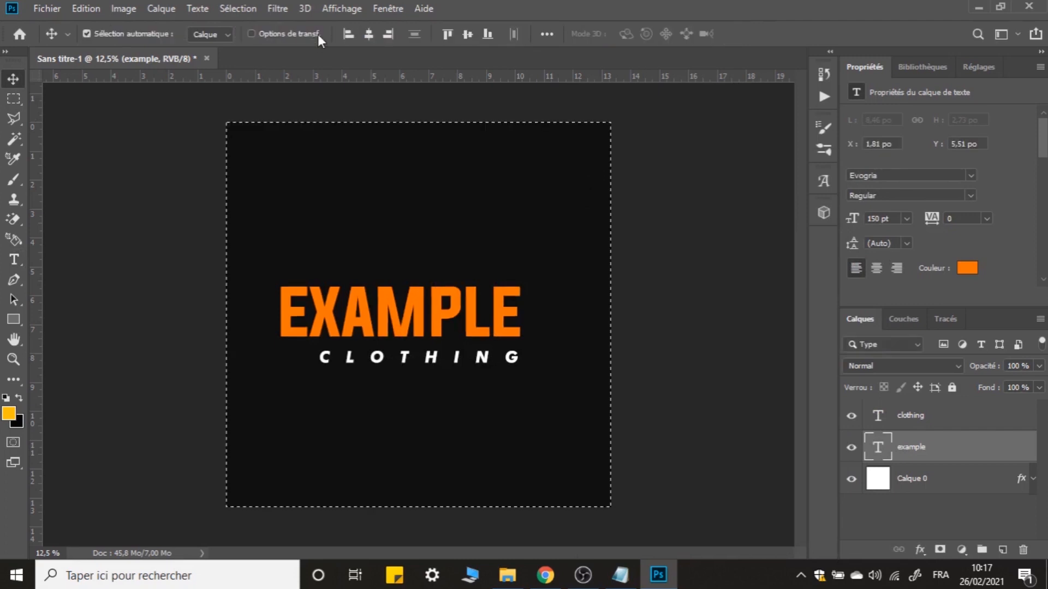
{"action": "left_click", "coordinate": [369, 34]}
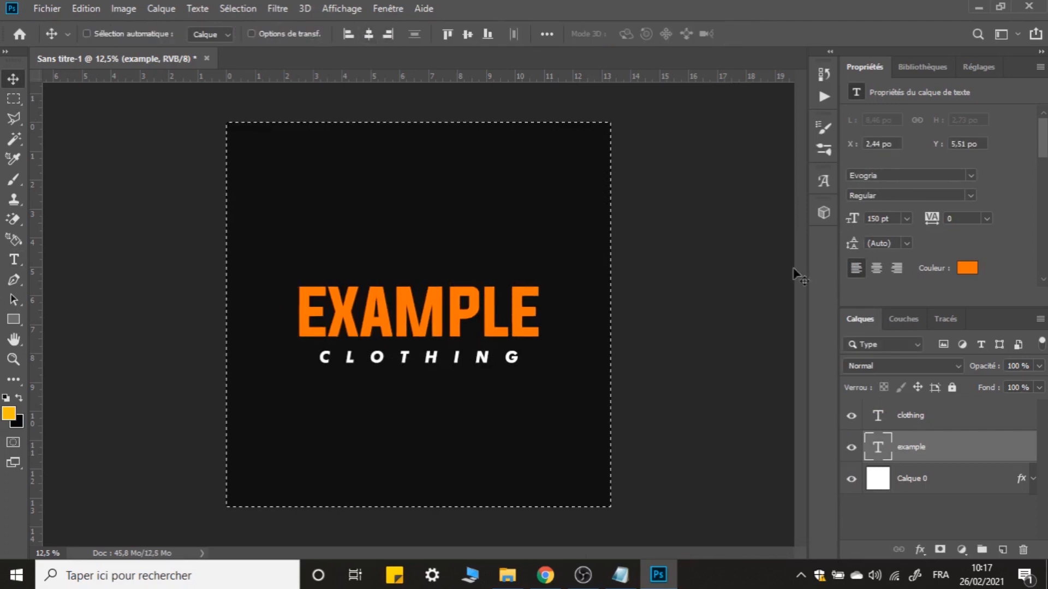
{"action": "key", "text": "ctrl+d"}
- Undo the horizontal centring and the font change on the EXAMPLE text, along with the canvas selection
{"action": "key", "text": "ctrl+z"}
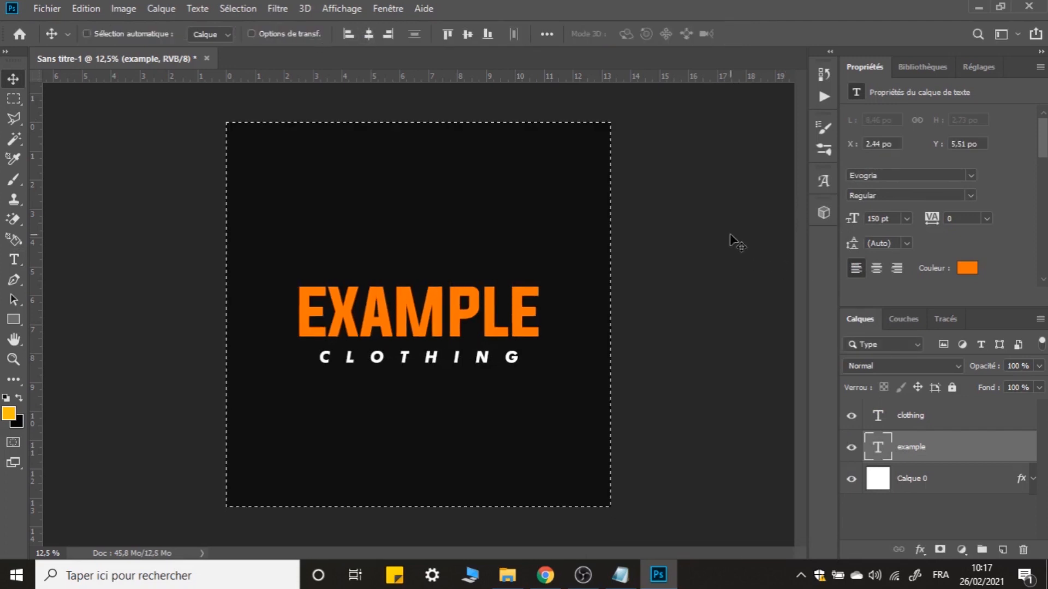
{"action": "key", "text": "ctrl+z"}
{"action": "key", "text": "ctrl+z"}
{"action": "key", "text": "ctrl+z"}
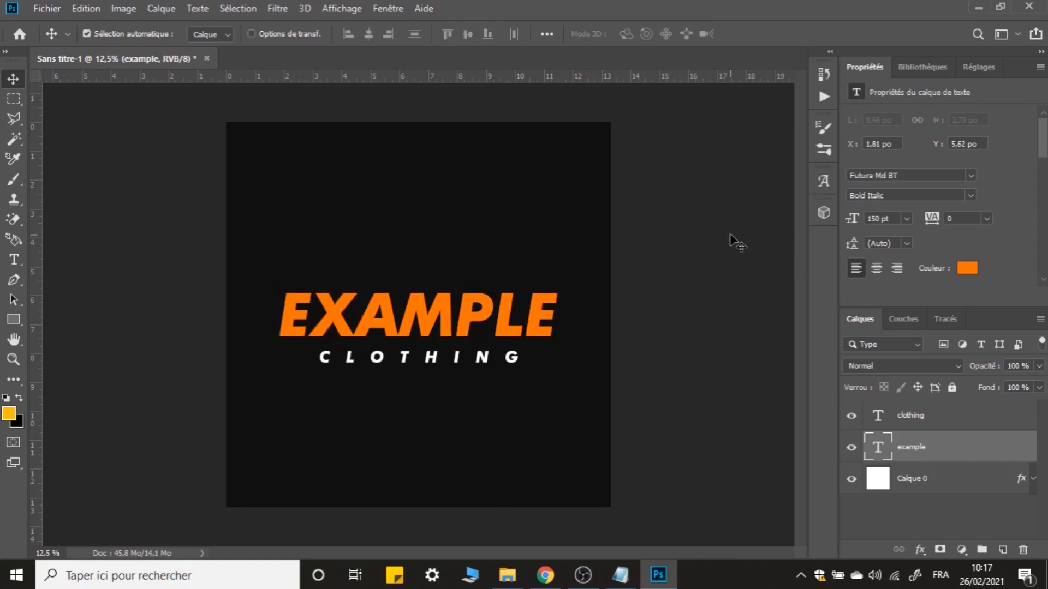